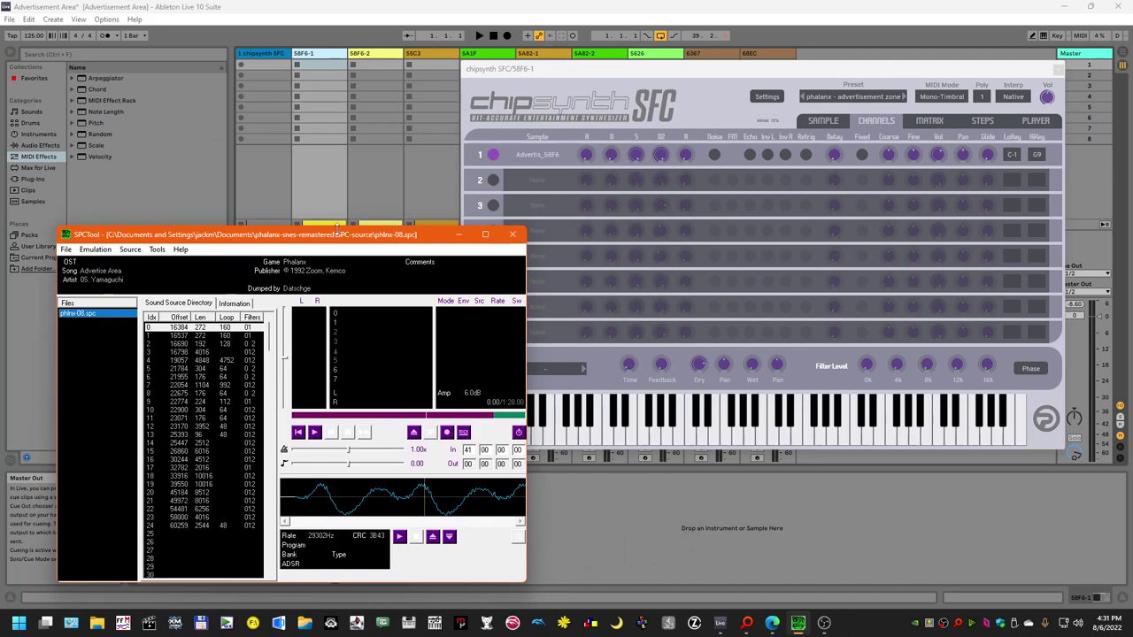
pyautogui.moveTo(337, 231); pyautogui.dragTo(375, 209)
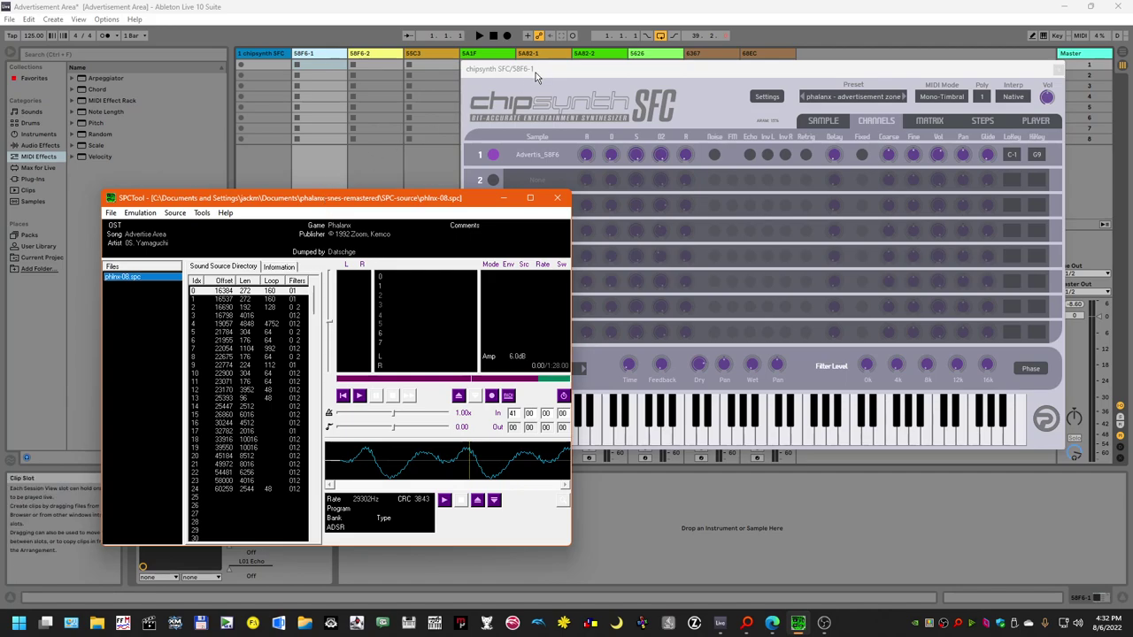
pyautogui.moveTo(402, 202); pyautogui.dragTo(396, 227)
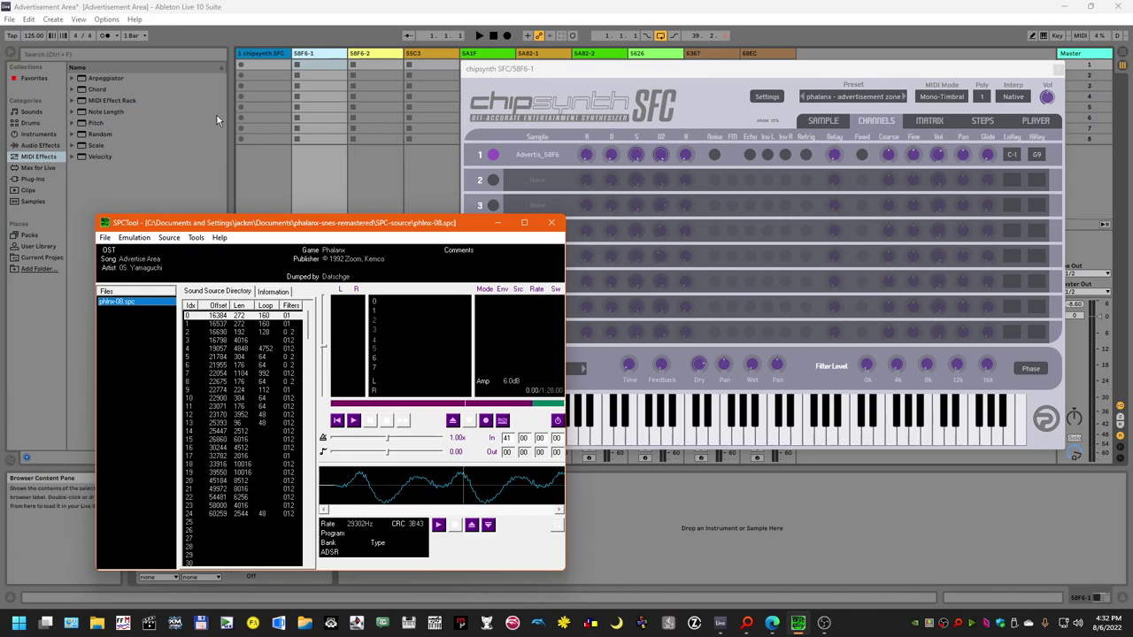
pyautogui.moveTo(368, 224); pyautogui.dragTo(363, 209)
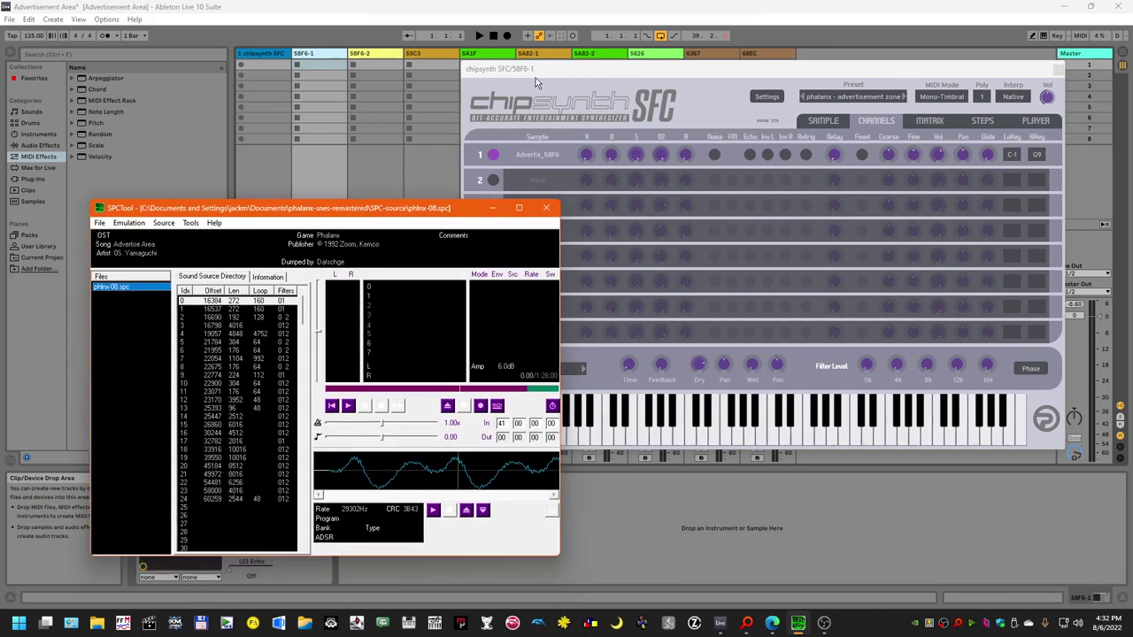
pyautogui.moveTo(366, 203); pyautogui.dragTo(498, 145)
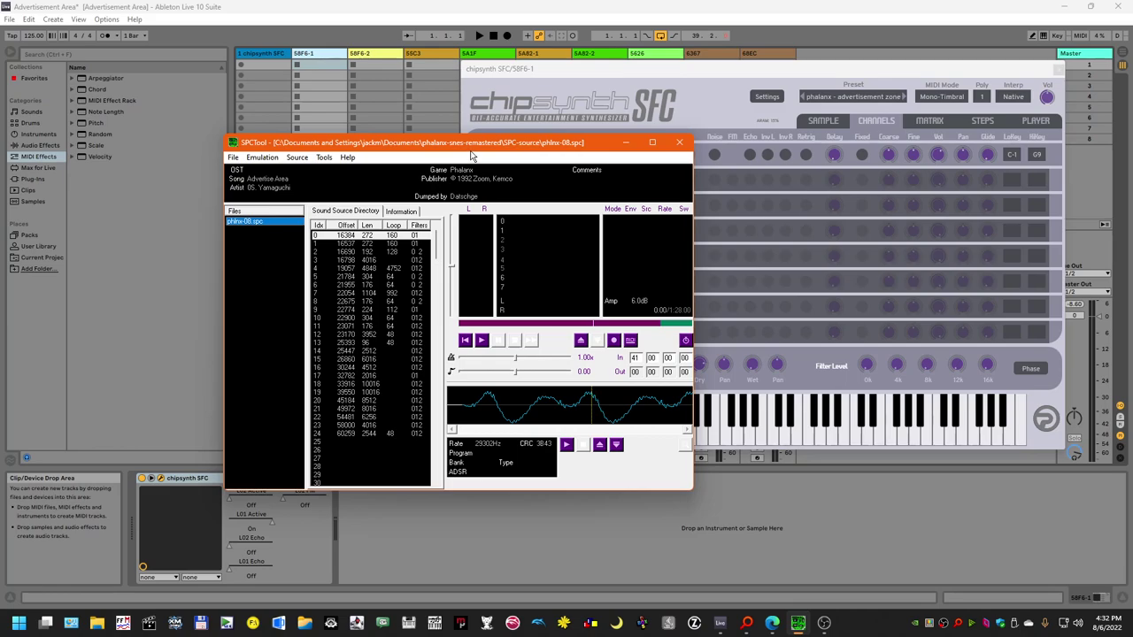
pyautogui.moveTo(469, 155); pyautogui.dragTo(550, 172)
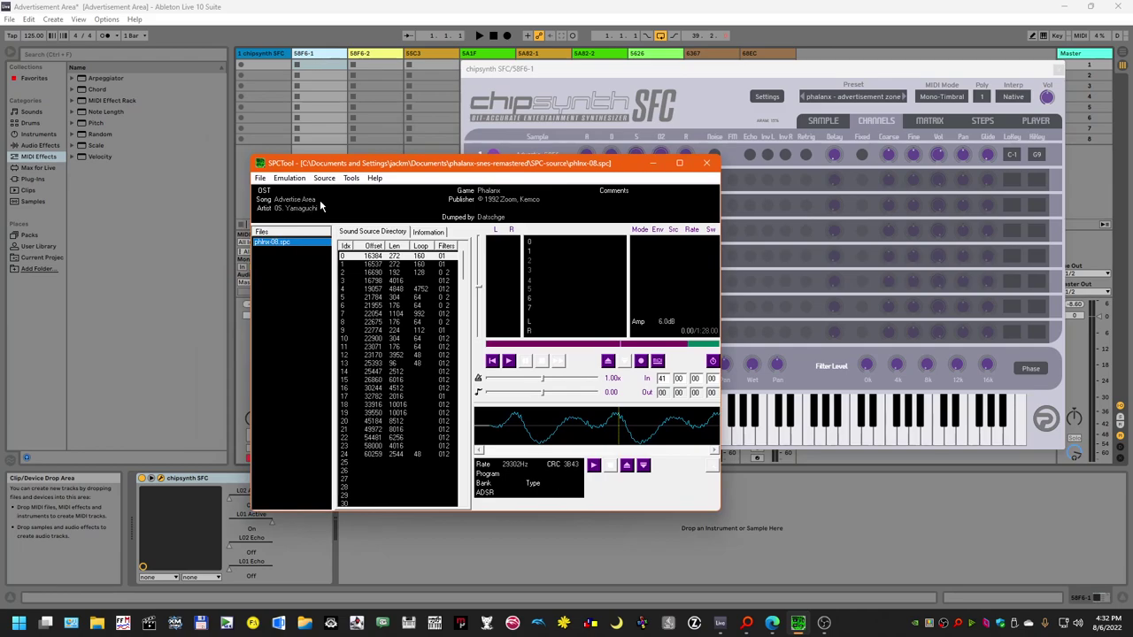
pyautogui.moveTo(436, 168); pyautogui.dragTo(396, 166)
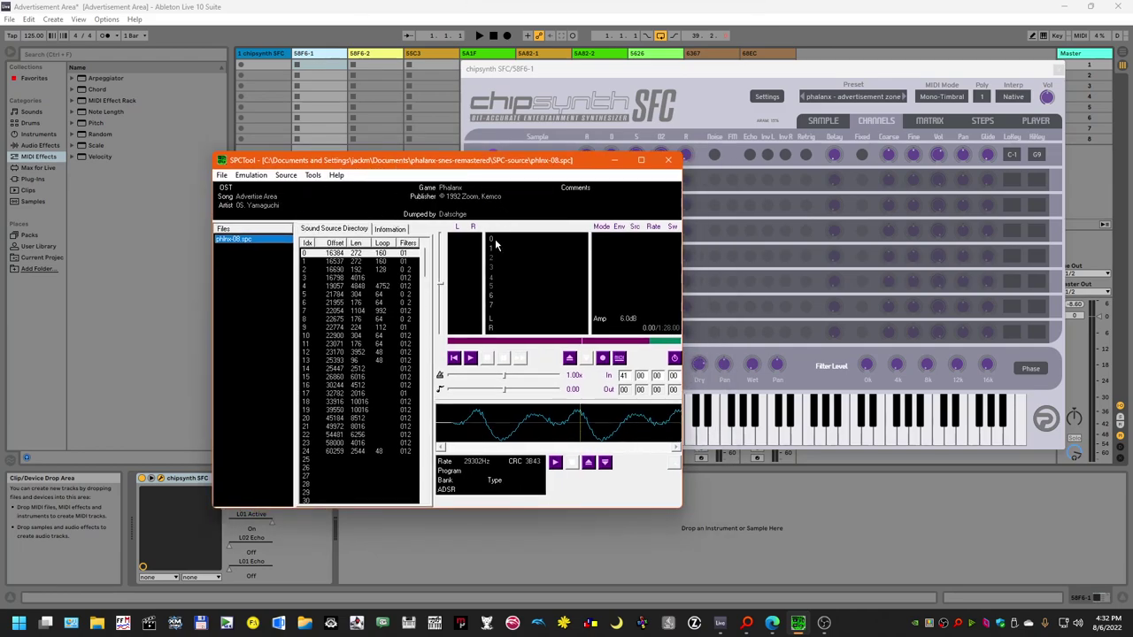
pyautogui.moveTo(458, 169); pyautogui.dragTo(735, 177)
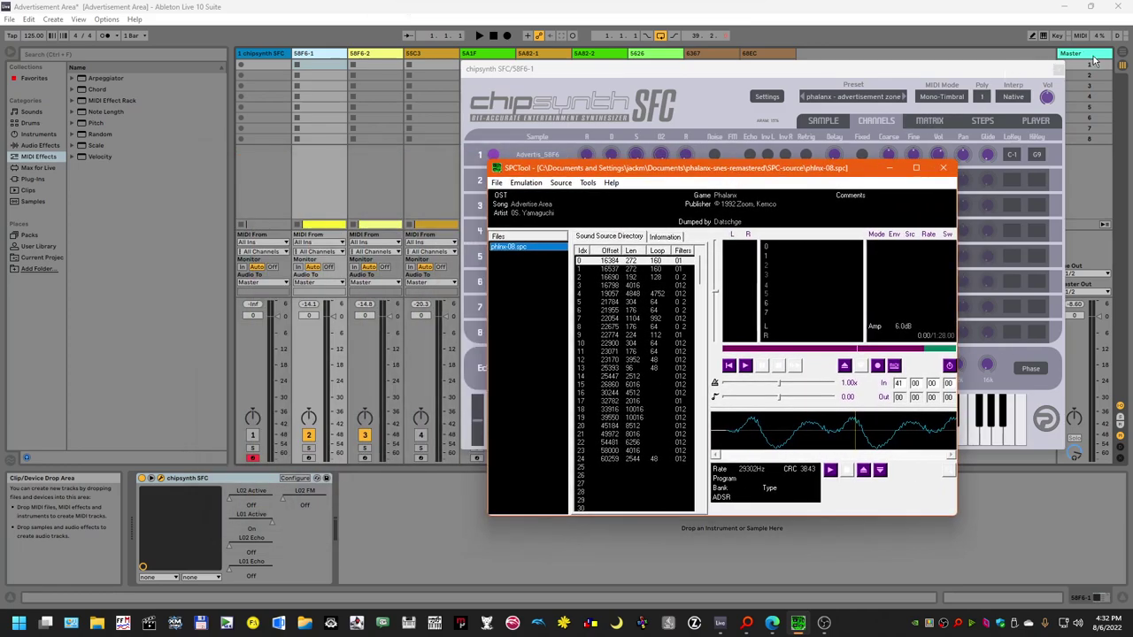
# - Switch to Ableton Live's Arrangement View and show Track 1's MIDI clip with the chipsynth SFC plug-in windows closed
pyautogui.click(405, 129)
pyautogui.press('Tab')
pyautogui.doubleClick(406, 129)
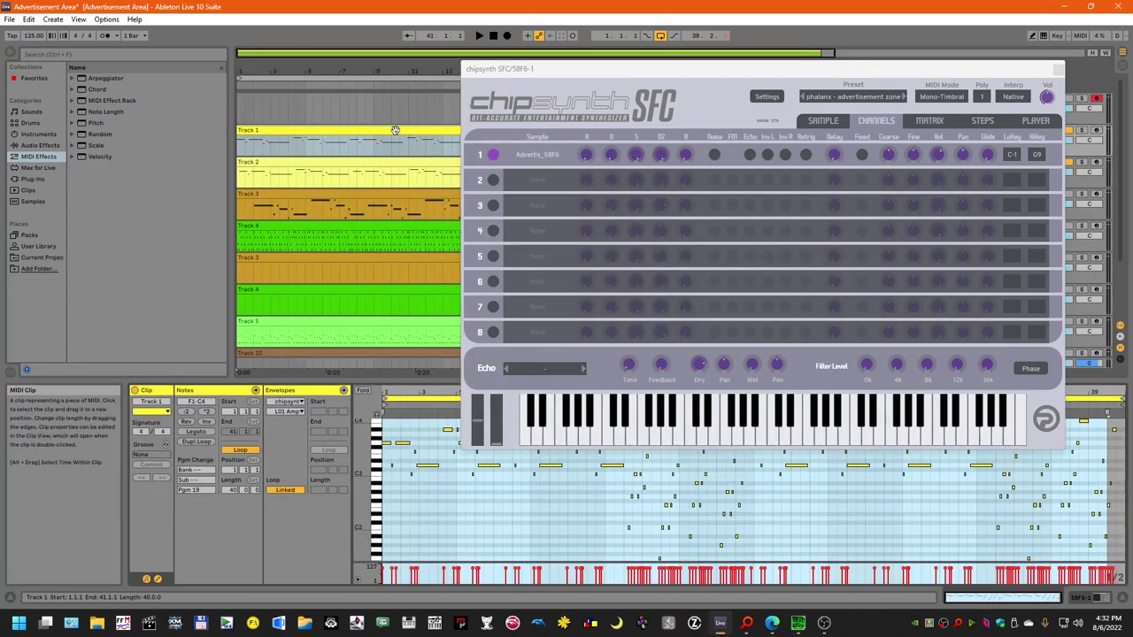
pyautogui.click(1059, 69)
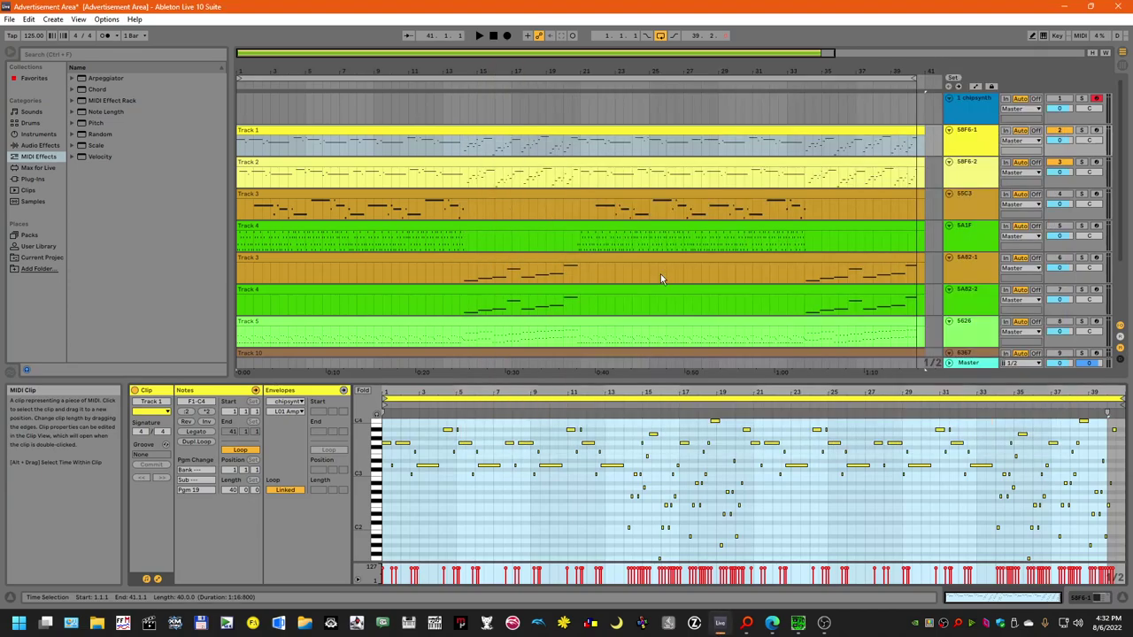
pyautogui.click(469, 172)
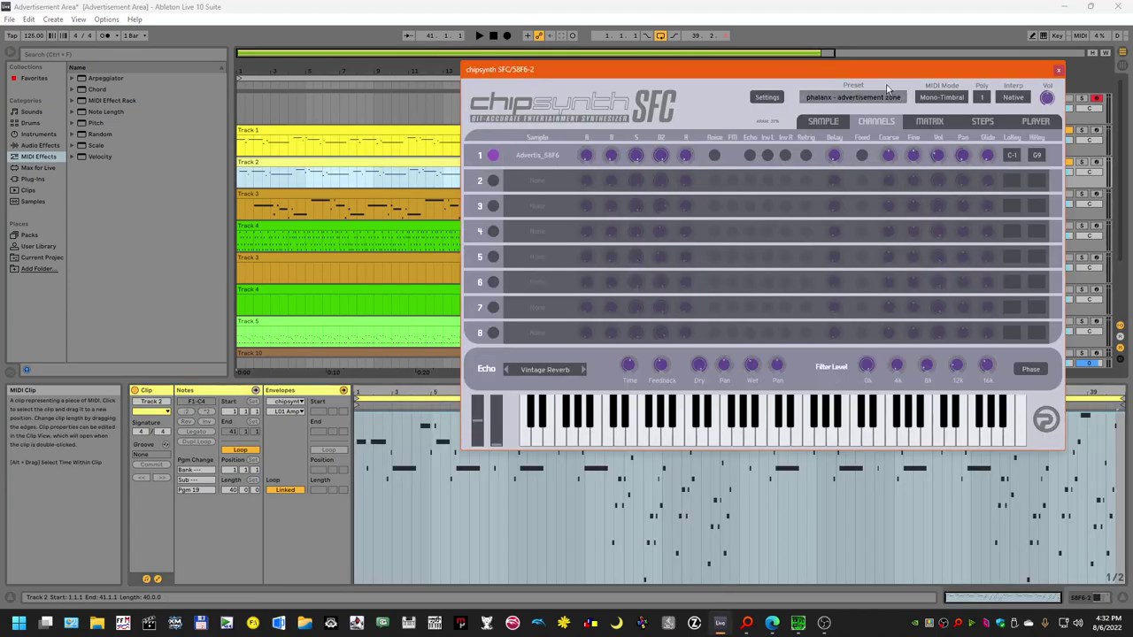
pyautogui.click(1059, 69)
pyautogui.click(569, 132)
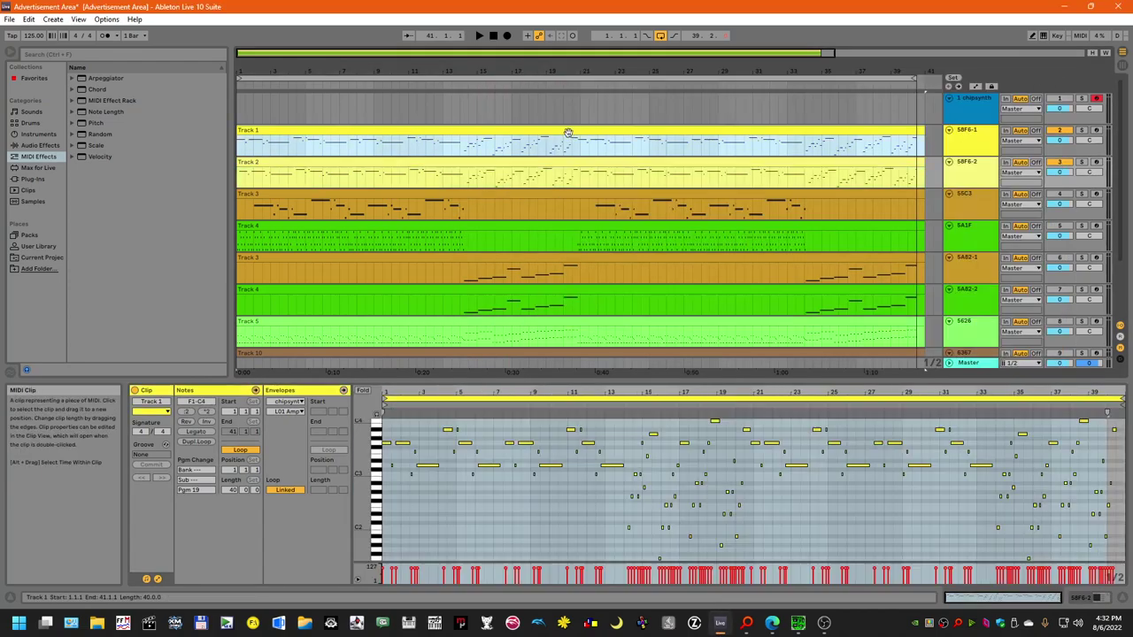
# - Compare the notes and timing of the Track 1 and Track 2 MIDI clips by alternating between them
pyautogui.click(478, 173)
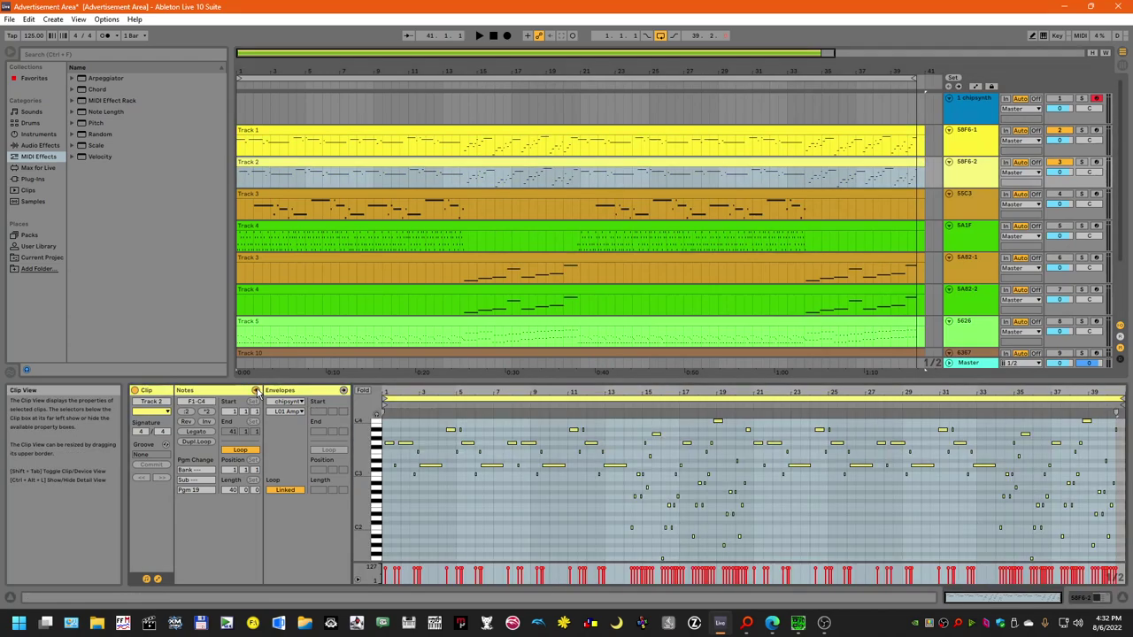
pyautogui.click(439, 140)
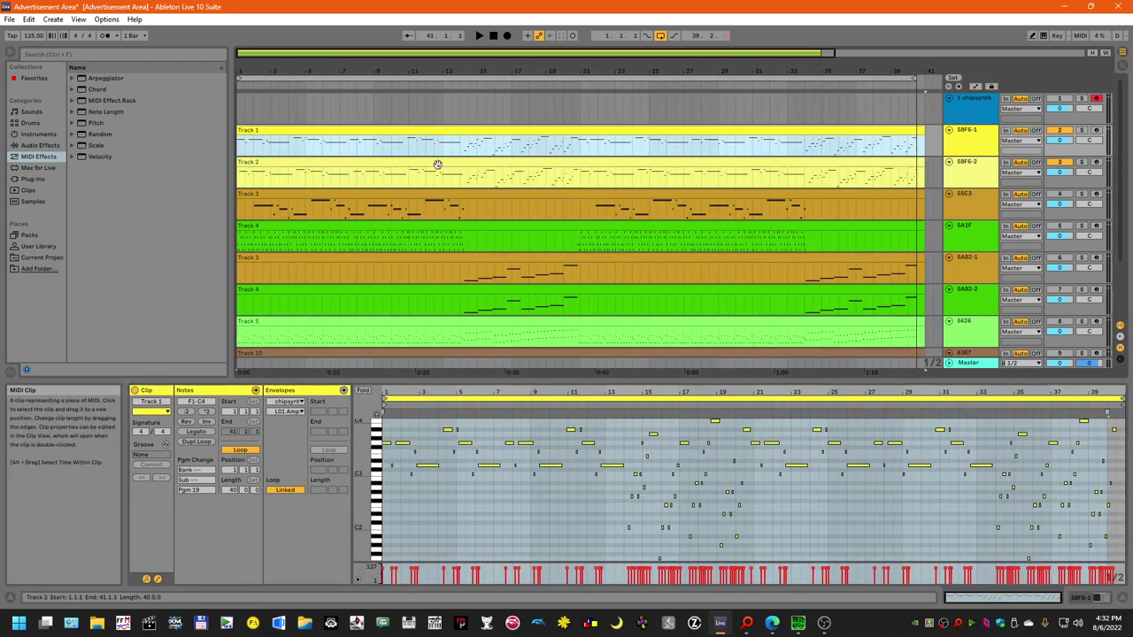
pyautogui.click(441, 165)
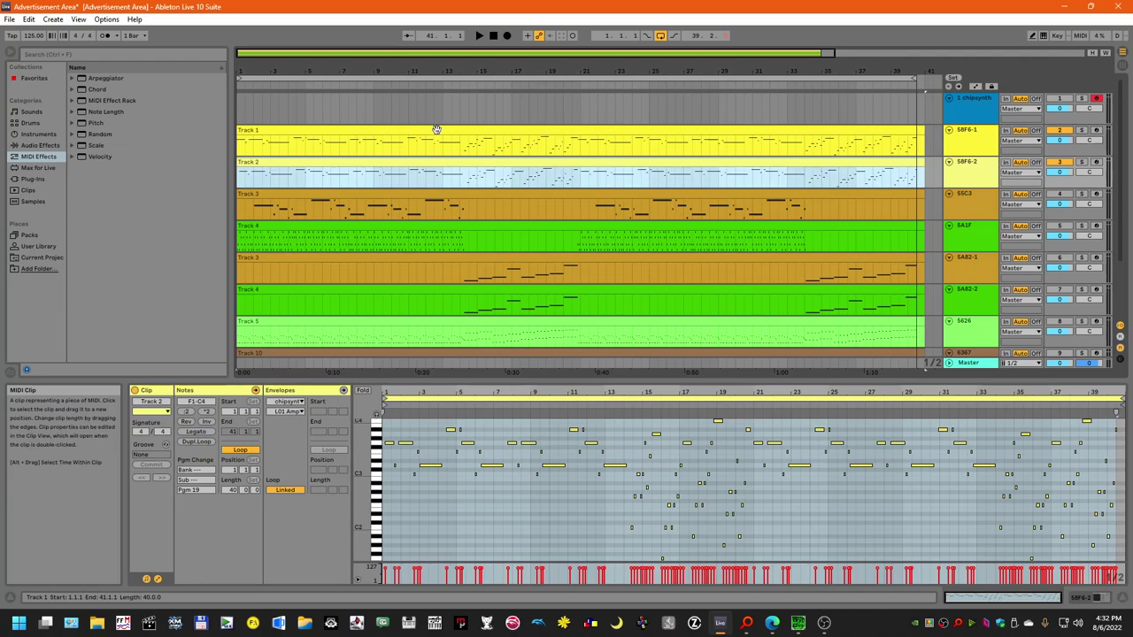
pyautogui.click(437, 129)
pyautogui.click(433, 162)
pyautogui.click(419, 129)
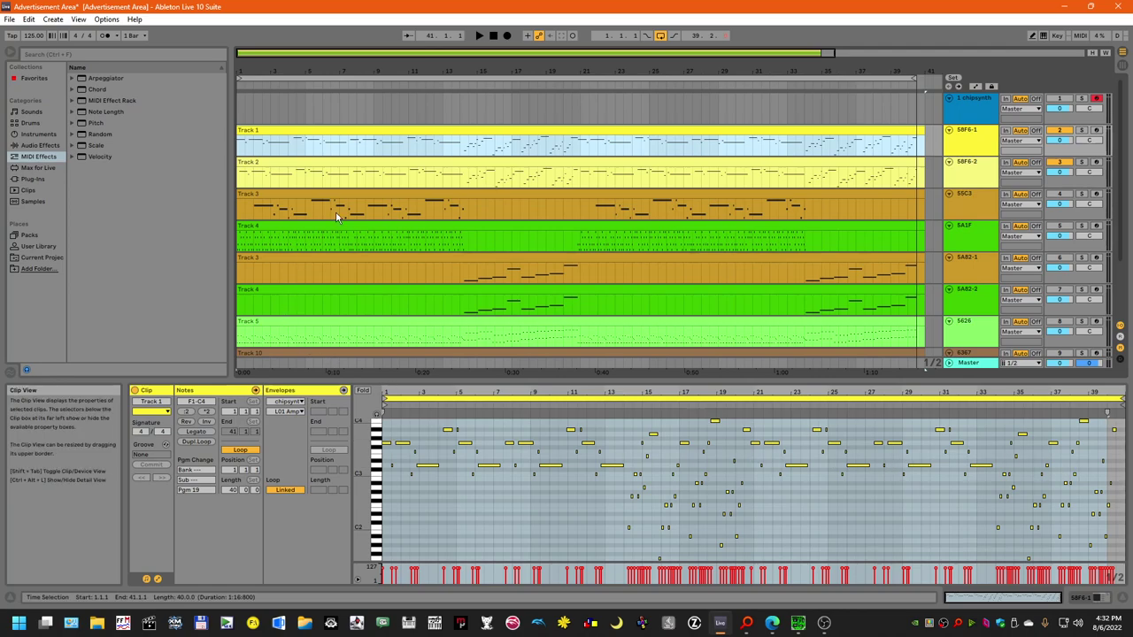
pyautogui.click(355, 163)
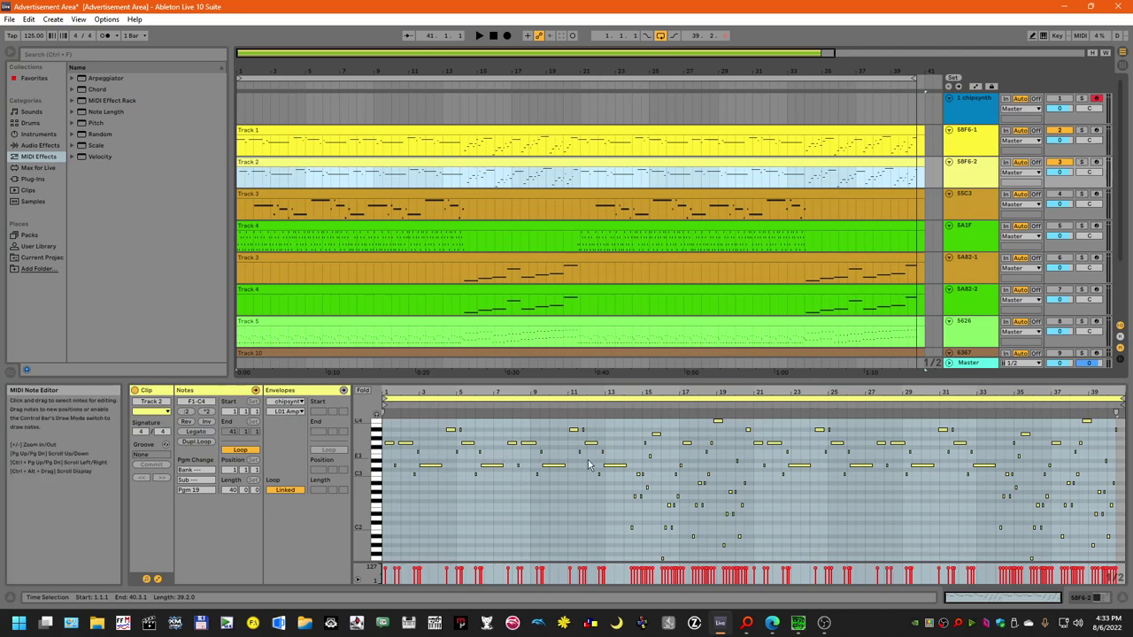
pyautogui.click(487, 128)
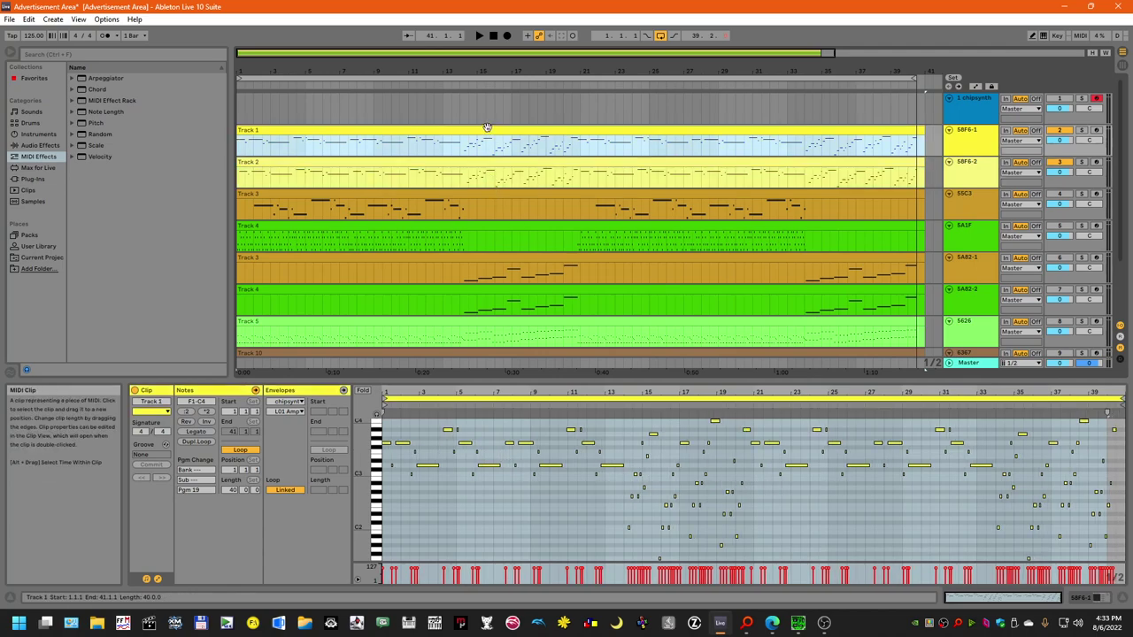
pyautogui.click(473, 162)
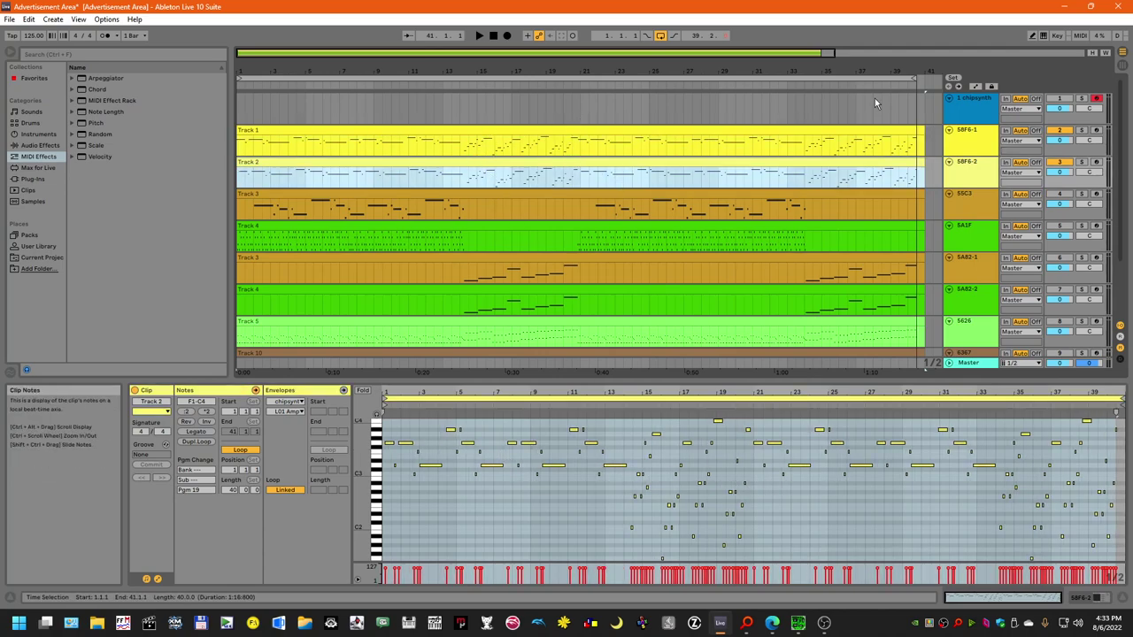
# - Switch to SPCTool, play the phlnx-08.spc song from the beginning and stop it
pyautogui.click(800, 623)
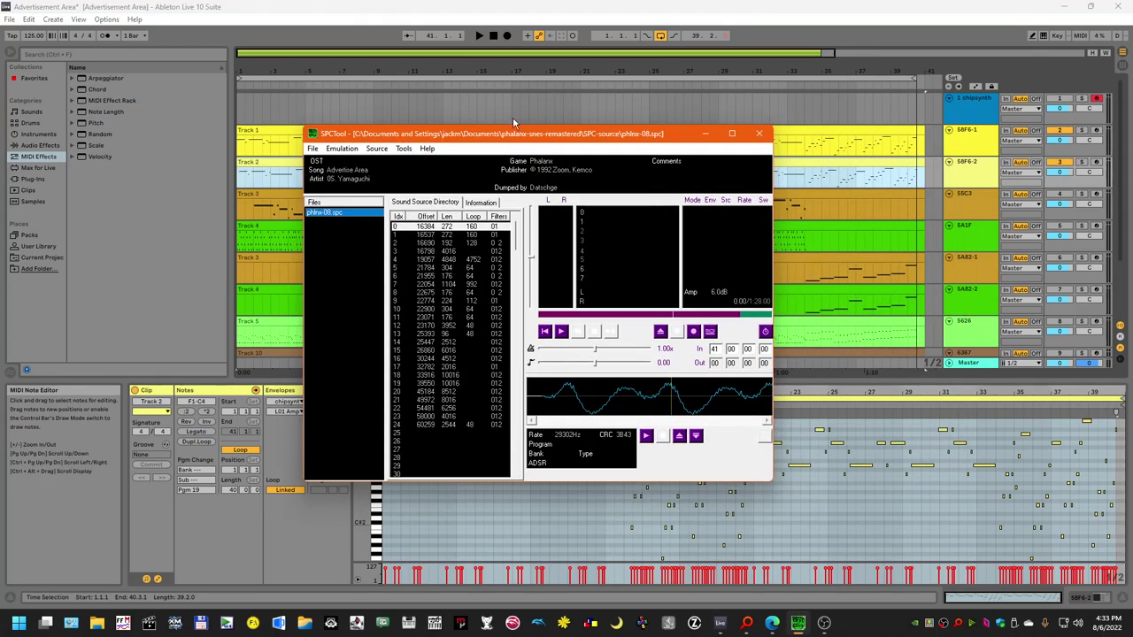
pyautogui.moveTo(525, 136); pyautogui.dragTo(427, 124)
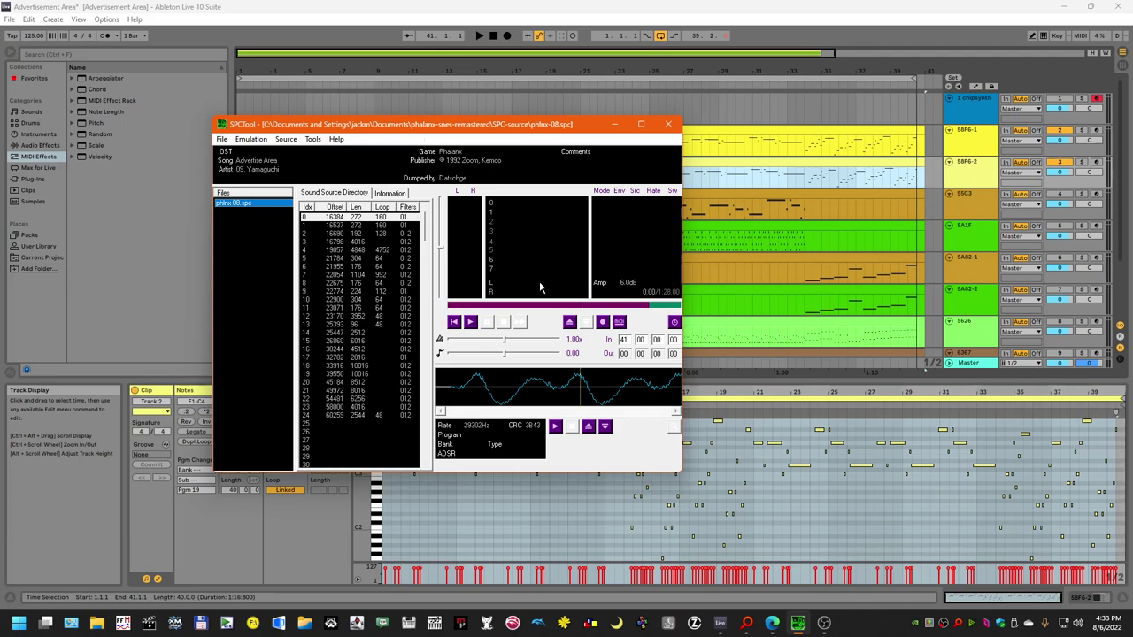
pyautogui.click(471, 323)
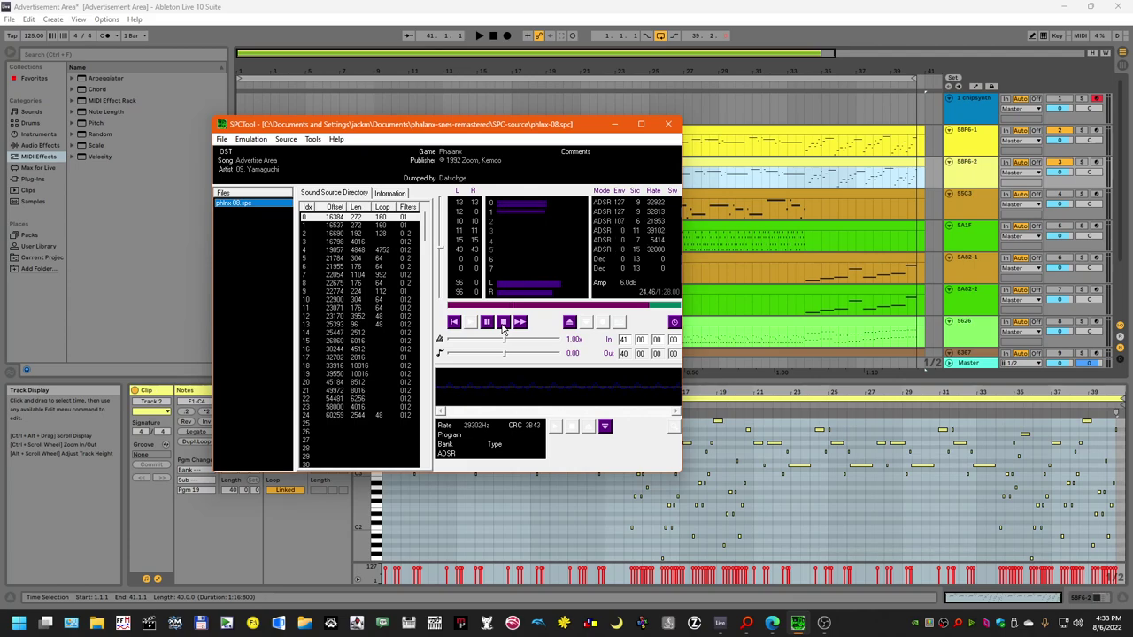
pyautogui.click(502, 323)
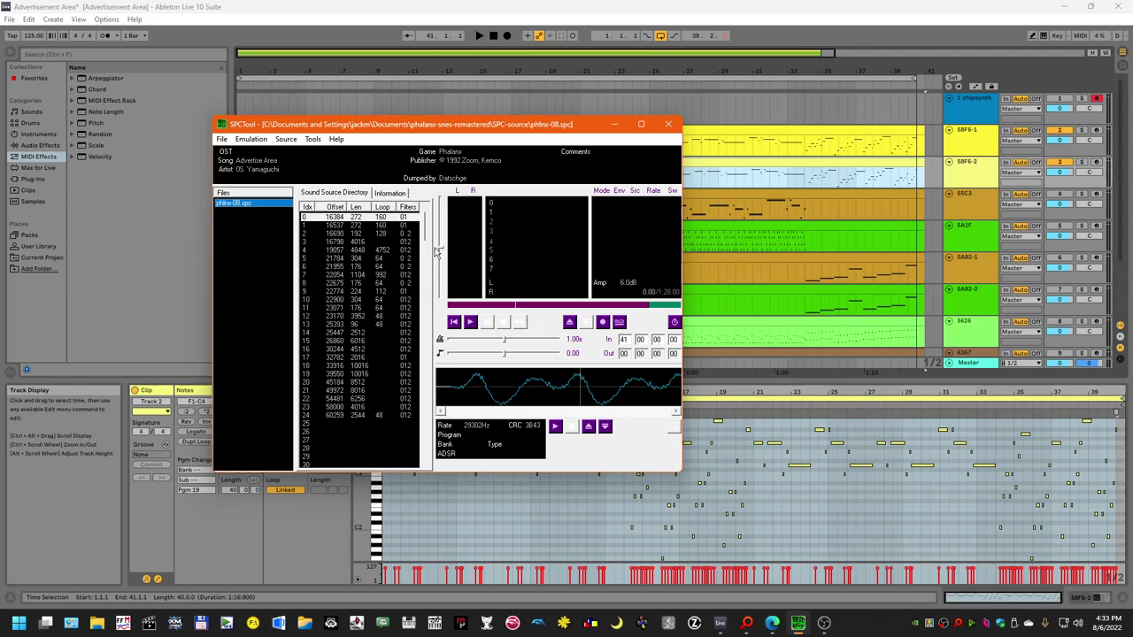
# - Play the song again, lower the amplification to 0.1 dB and stop the playback
pyautogui.click(472, 324)
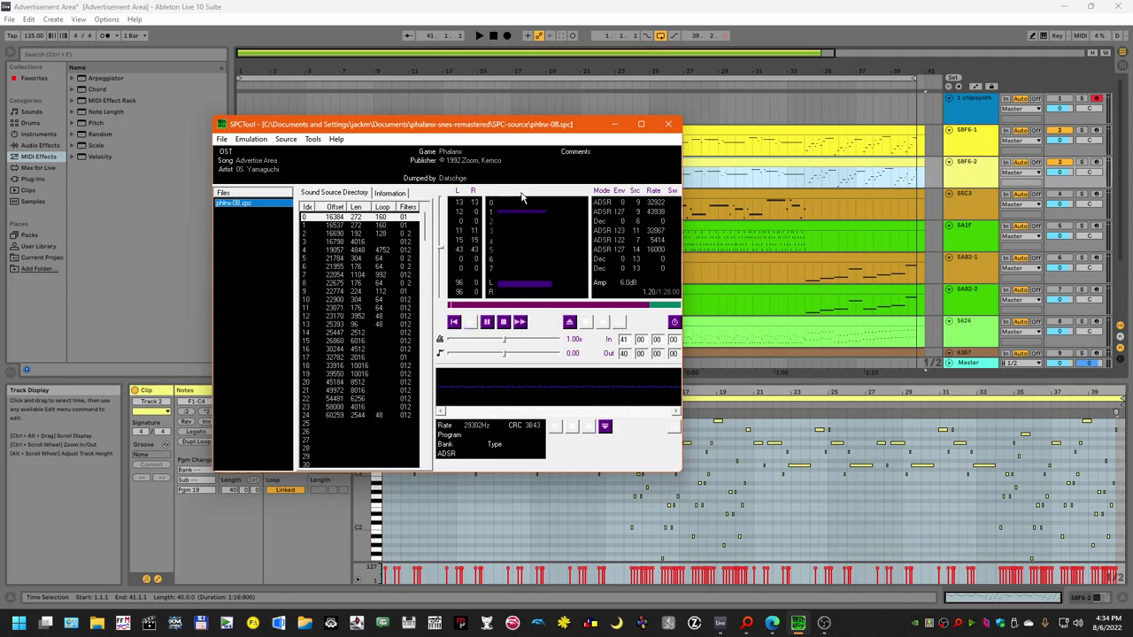
pyautogui.click(443, 213)
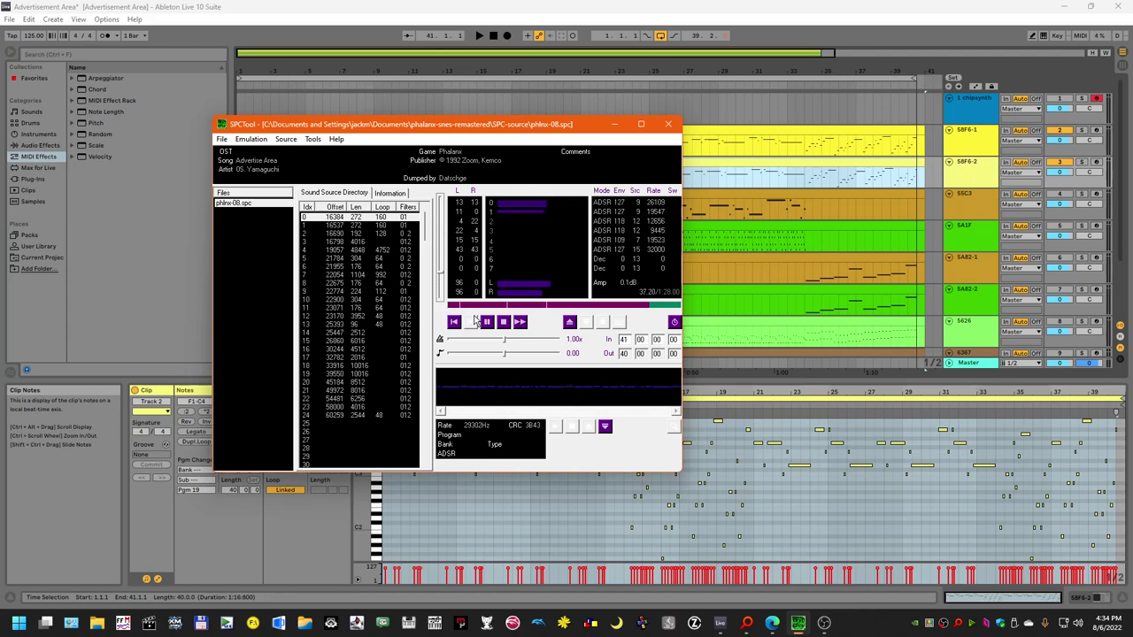
pyautogui.click(503, 323)
# - Listen to the phlnx-08.spc song twice more from the beginning, stopping it each time
pyautogui.click(474, 324)
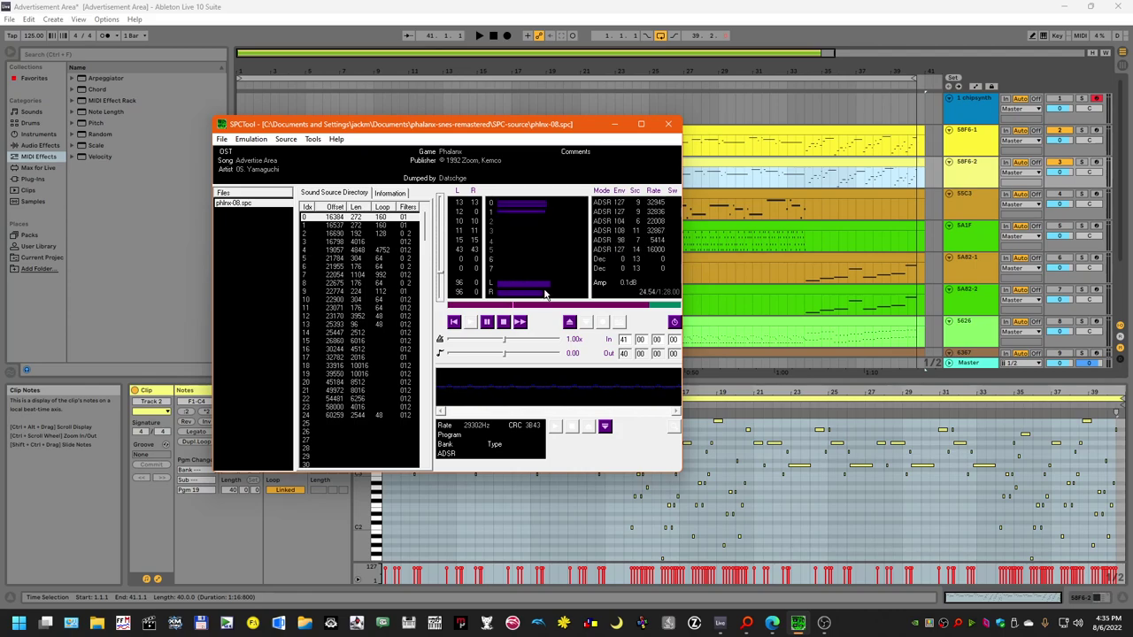
pyautogui.click(505, 324)
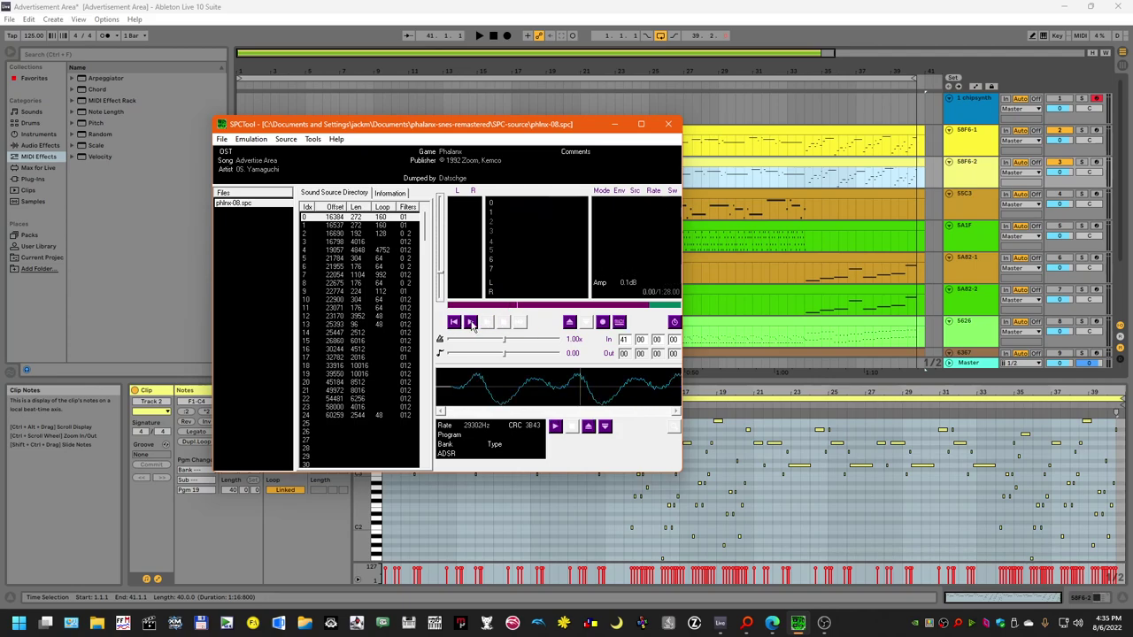
pyautogui.click(471, 324)
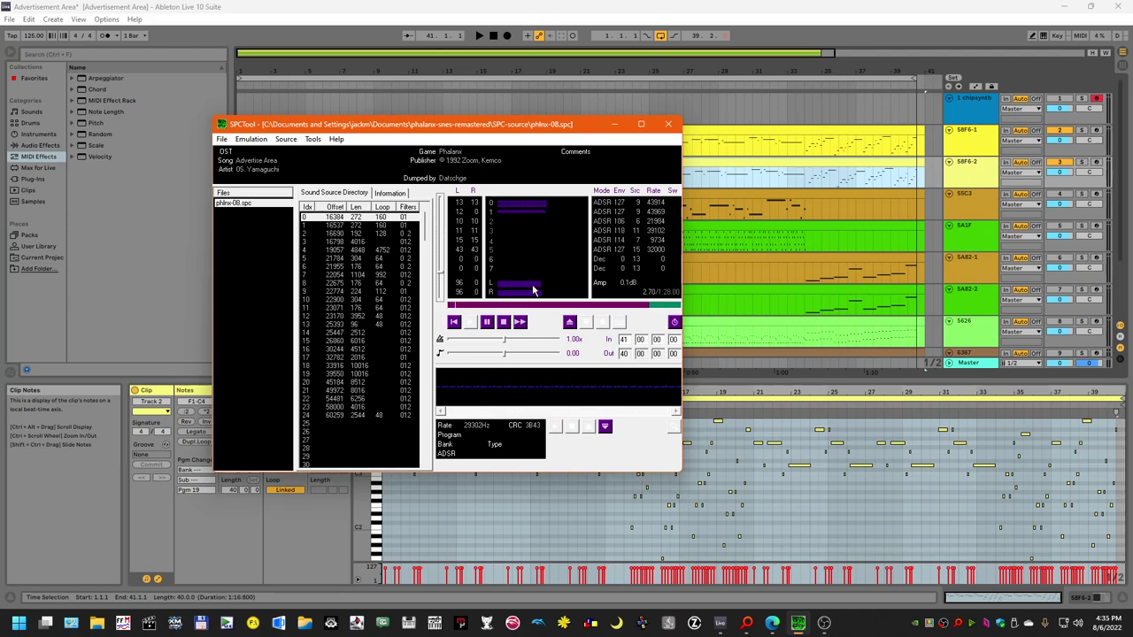
pyautogui.click(502, 319)
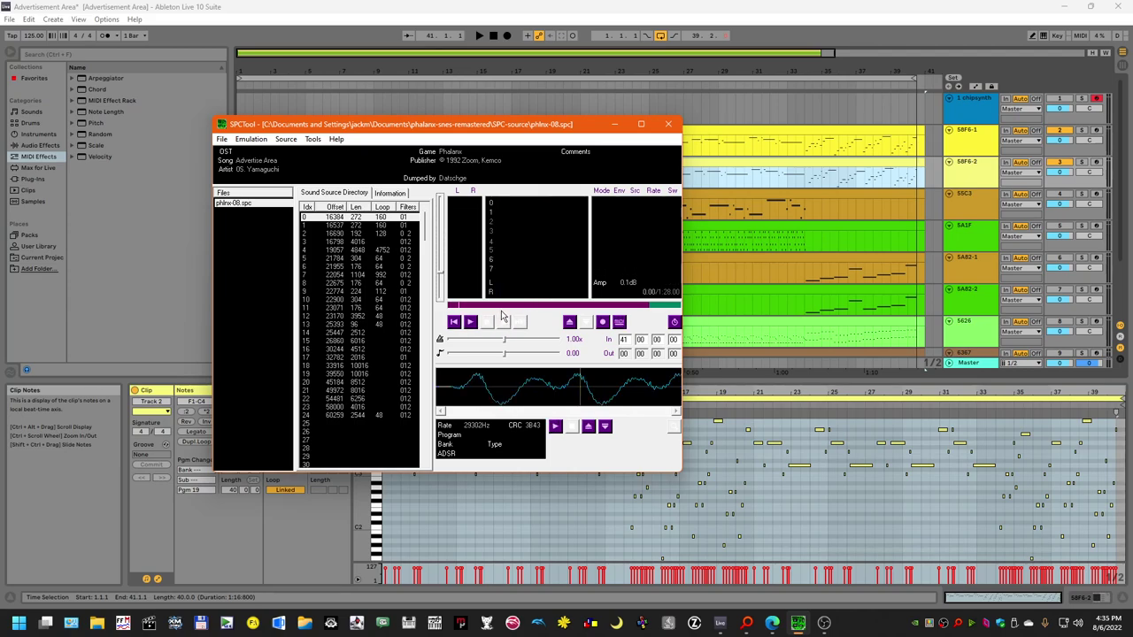
# - Return to Ableton Live with SPCTool minimized, reset playback to the song start and show the Session View
pyautogui.click(615, 124)
pyautogui.click(493, 39)
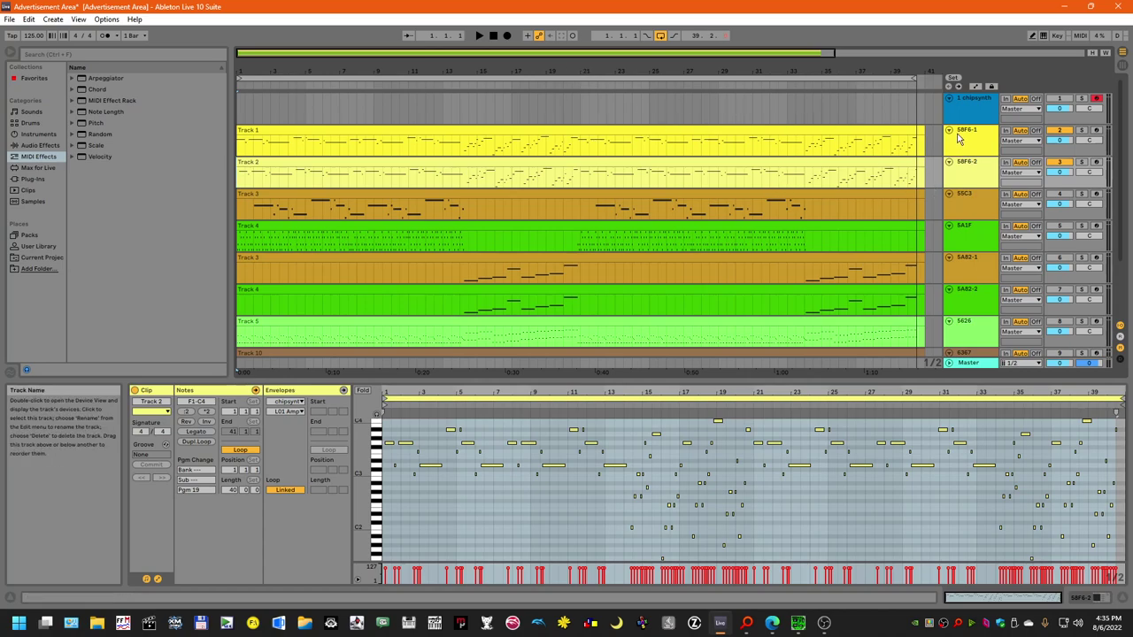
pyautogui.click(1121, 68)
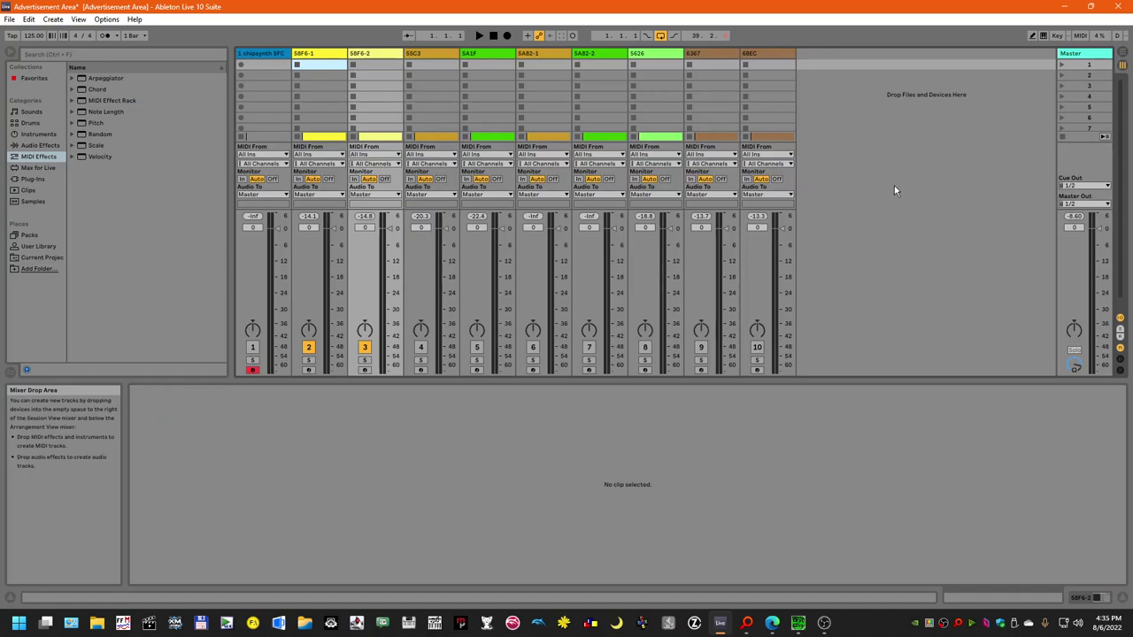
# - Select the 58F6-1 track, play the arrangement from the start to hear the recreated parts, and stop it
pyautogui.click(326, 54)
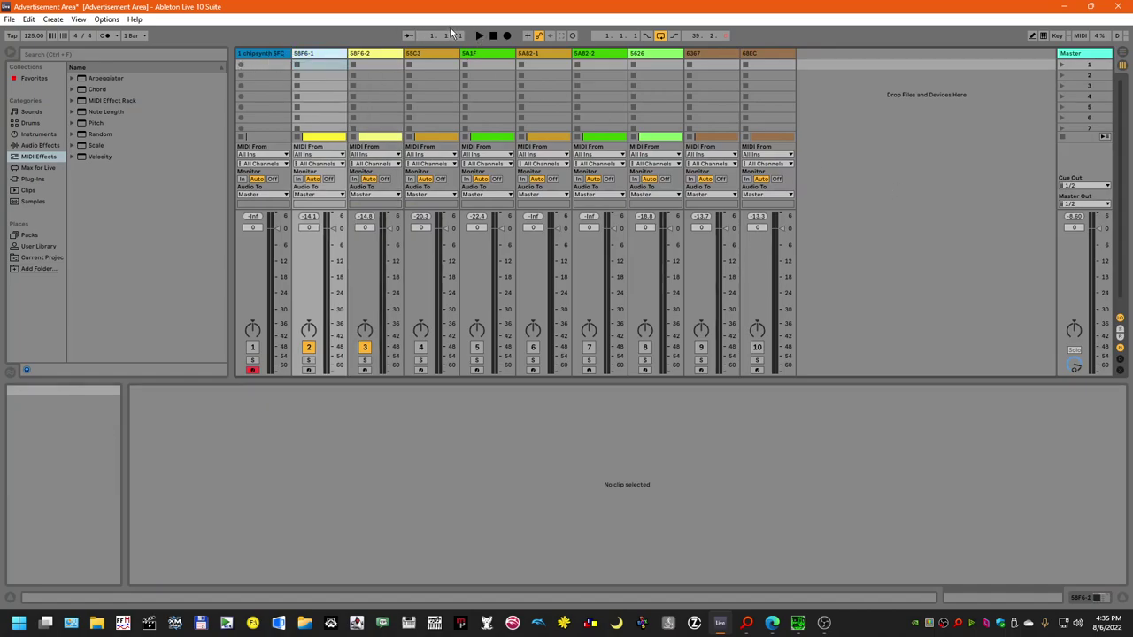
pyautogui.press('Right')
pyautogui.click(322, 55)
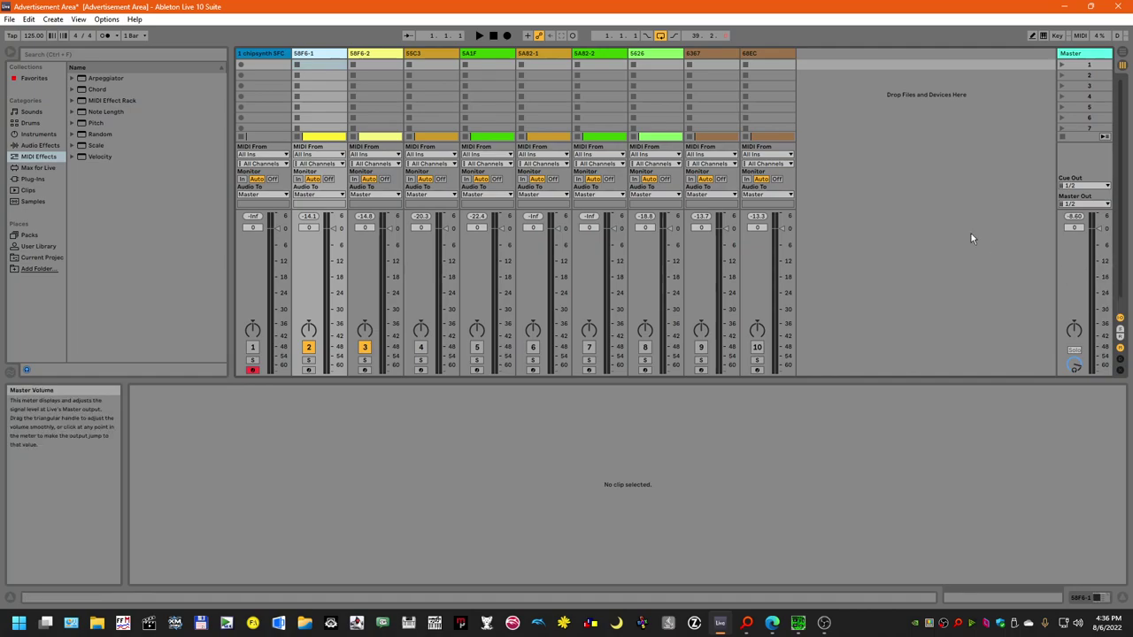
pyautogui.click(479, 35)
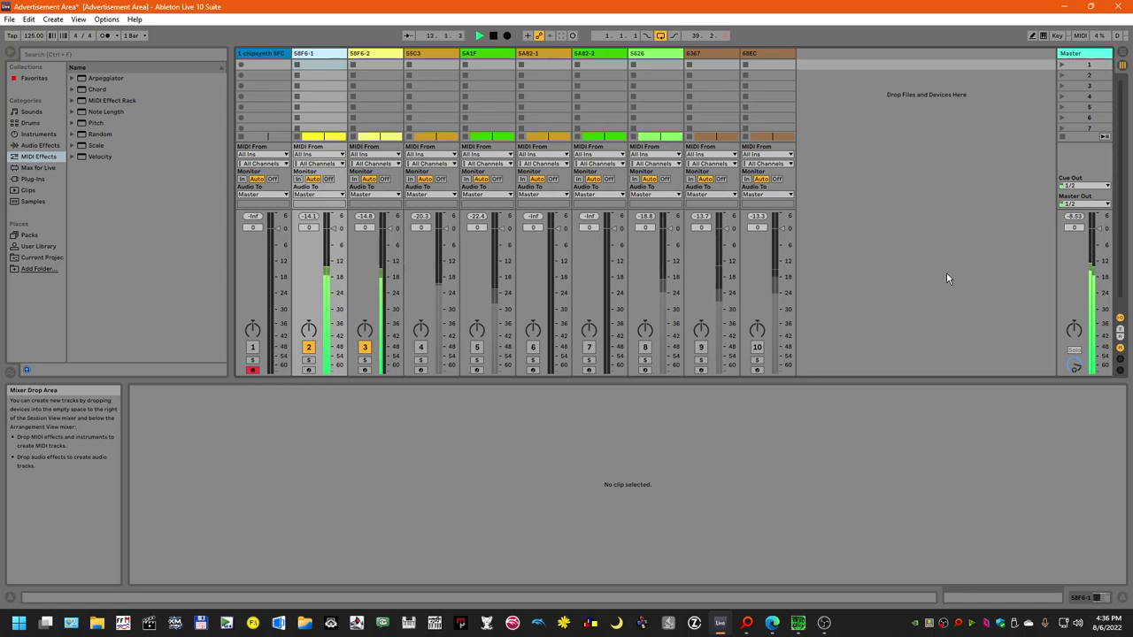
pyautogui.click(494, 36)
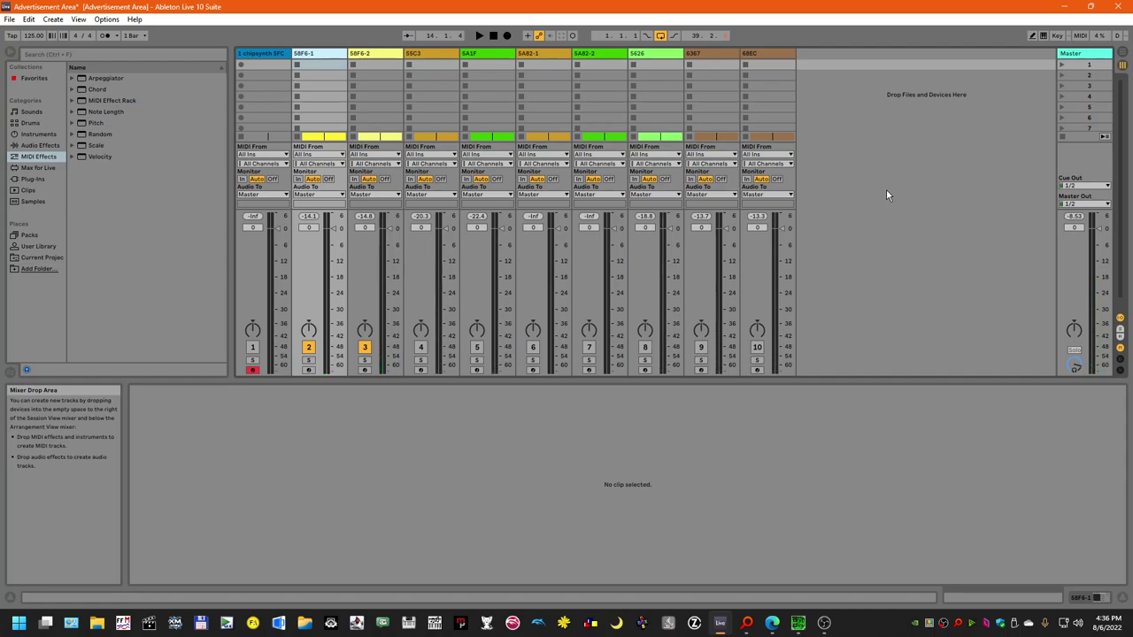
# - Move the SPCTool window away from its previous spot, return to Ableton Live and show the Arrangement View
pyautogui.click(797, 623)
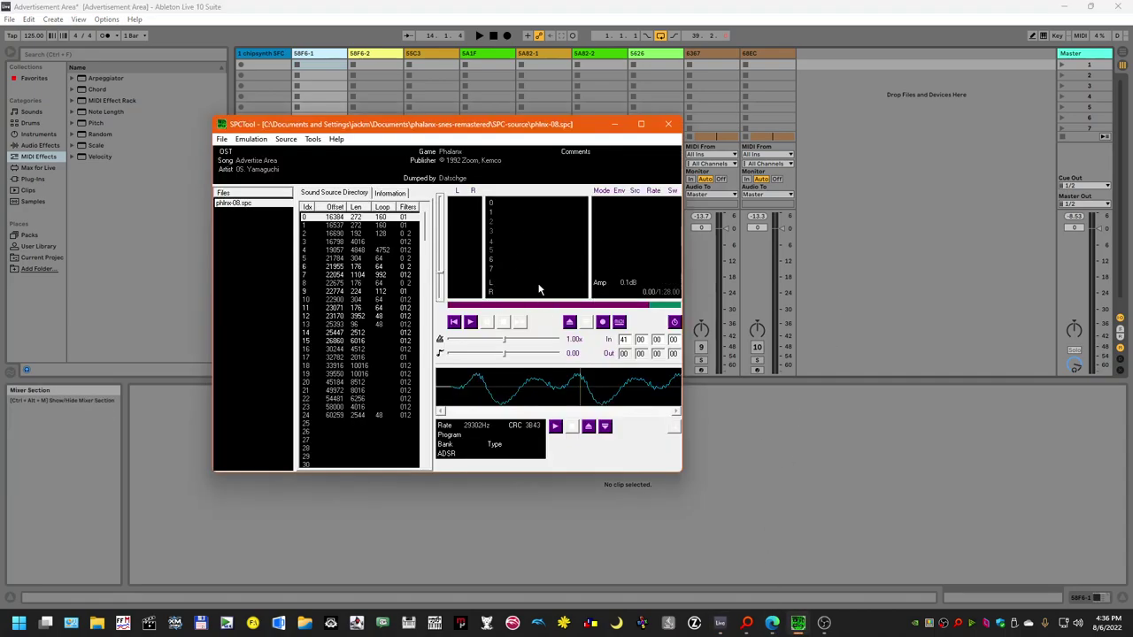
pyautogui.moveTo(459, 127); pyautogui.dragTo(569, 194)
pyautogui.click(295, 6)
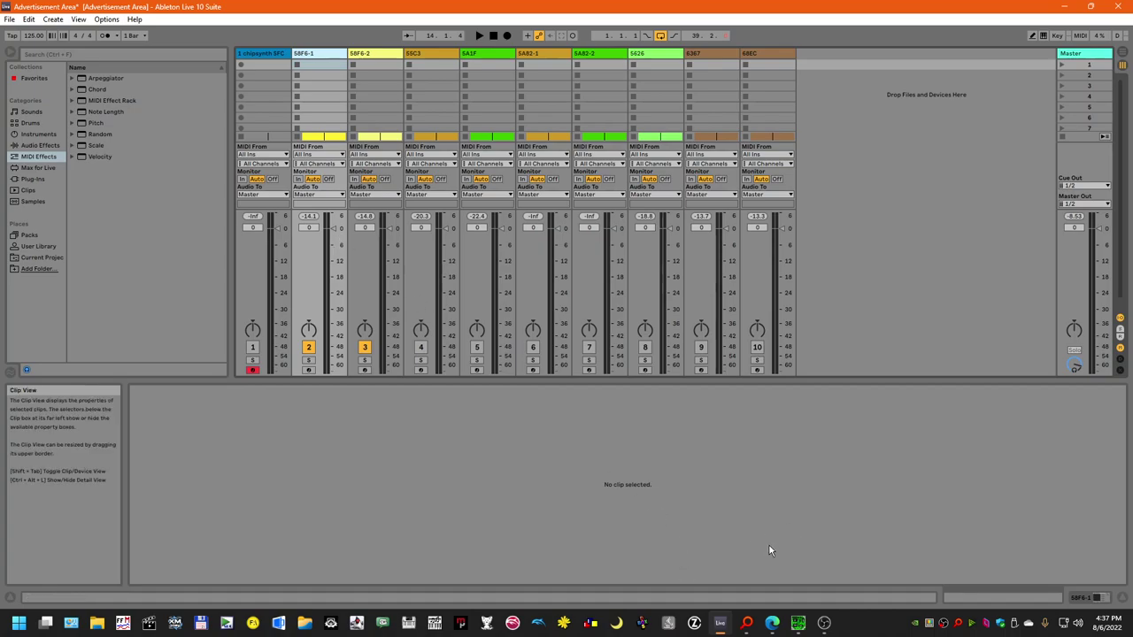
pyautogui.click(1122, 53)
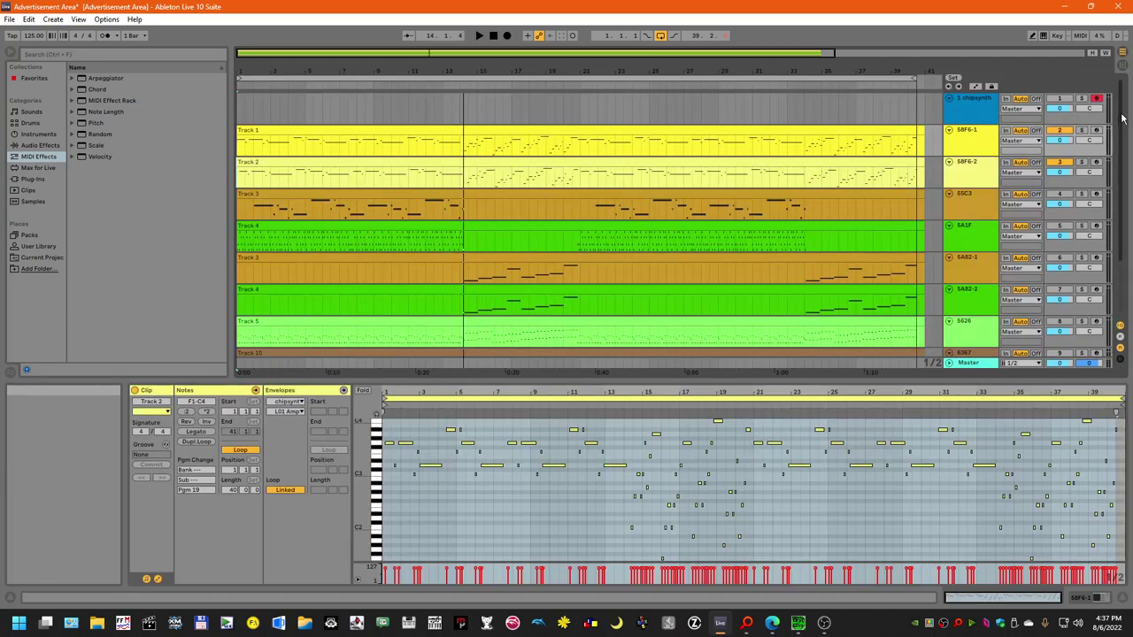
pyautogui.scroll(-2, 1123, 148)
# - Switch to SPCTool, listen to phlnx-08.spc with the amplification raised to 6.0 dB, and stop it
pyautogui.click(798, 623)
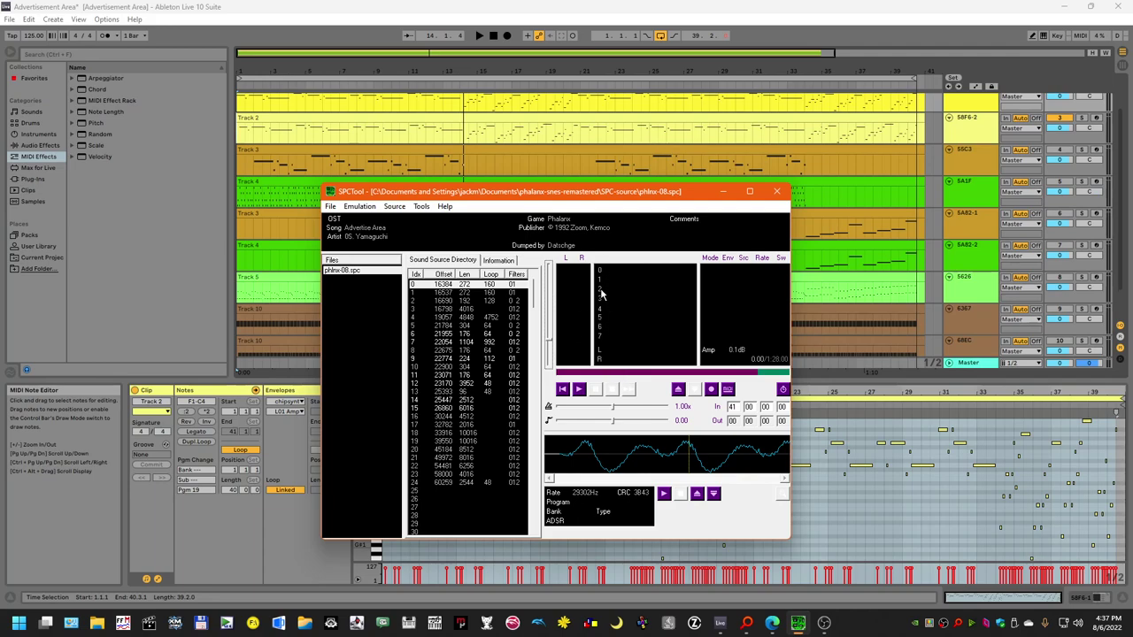
pyautogui.click(579, 391)
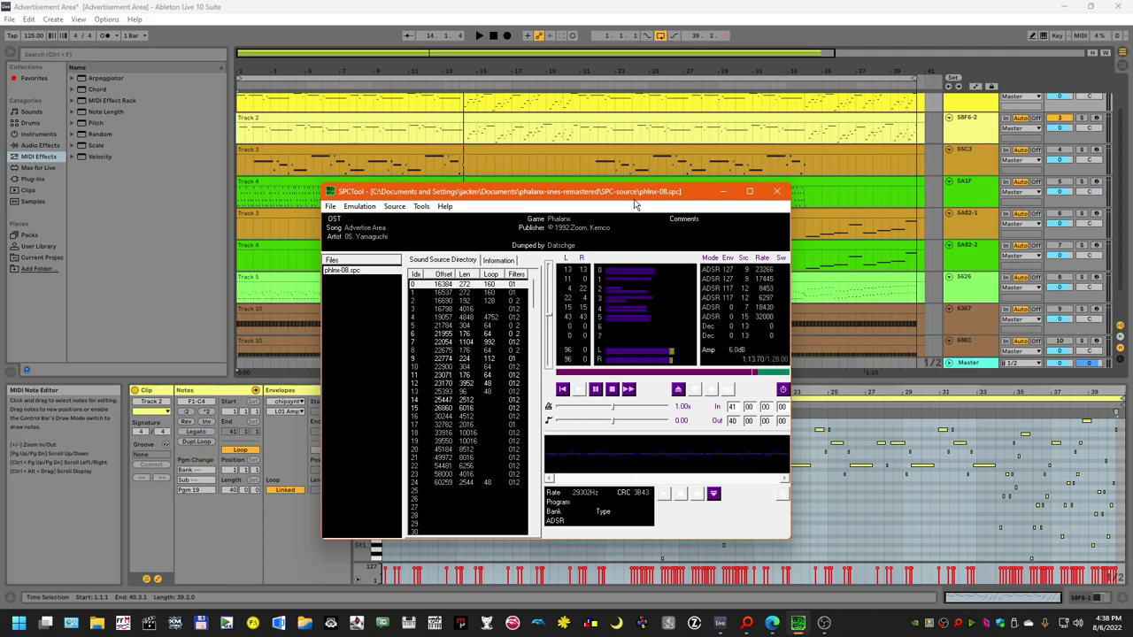
pyautogui.click(614, 391)
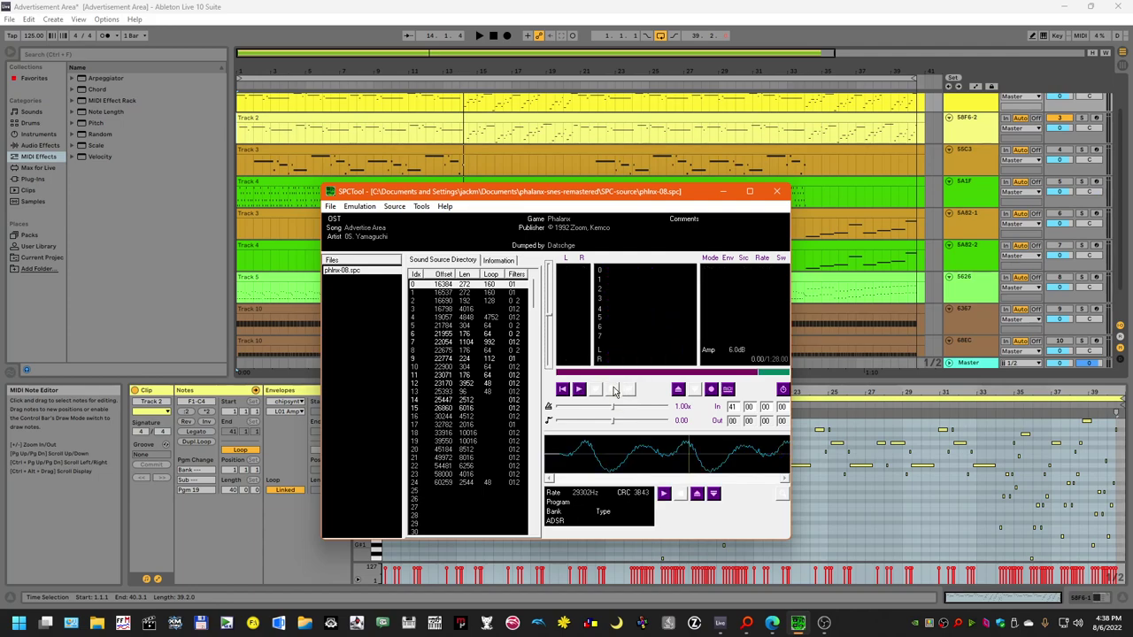
# - Return to Ableton Live and activate all the muted tracks from 55C3 through 68EC
pyautogui.click(561, 5)
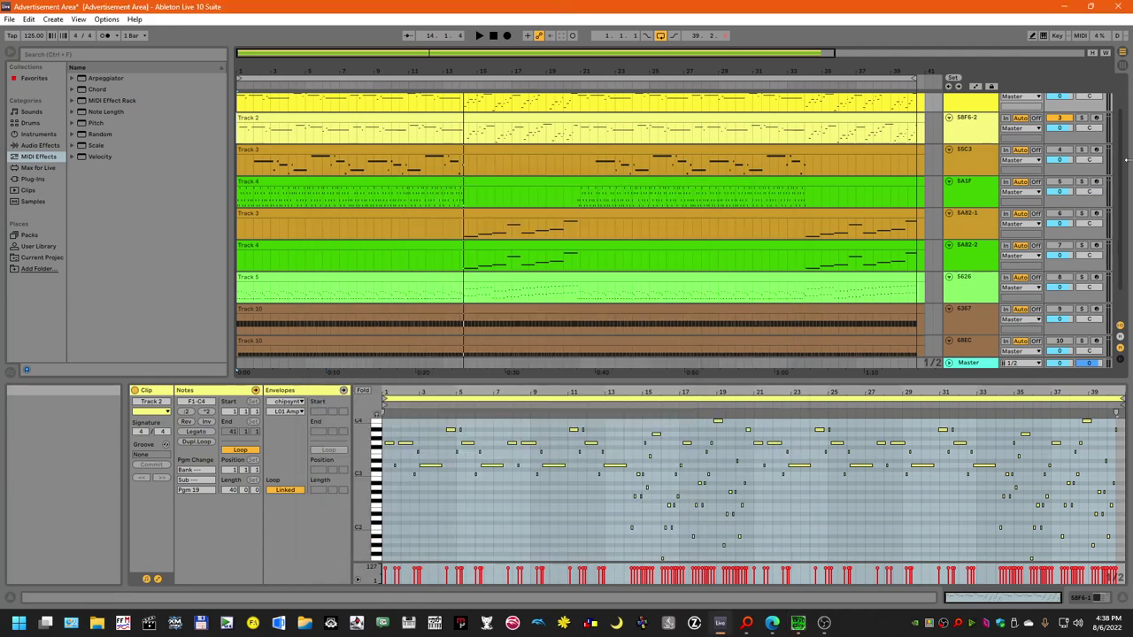
pyautogui.scroll(2, 1053, 168)
pyautogui.click(1061, 202)
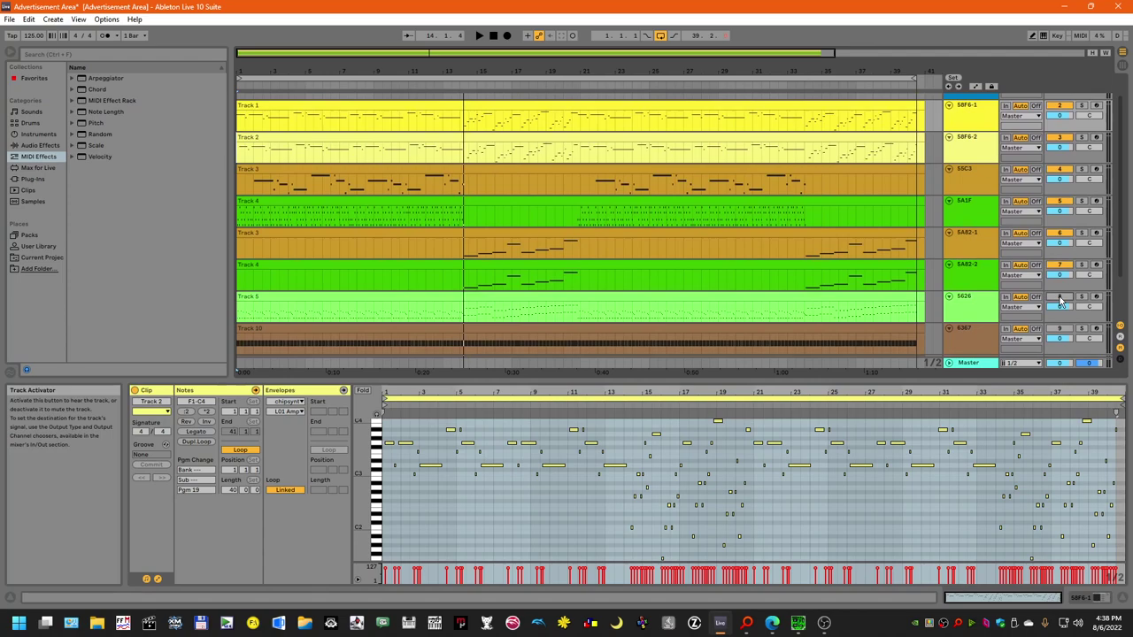
pyautogui.click(1061, 329)
pyautogui.scroll(-2, 1120, 266)
pyautogui.click(1060, 305)
pyautogui.scroll(3, 1120, 288)
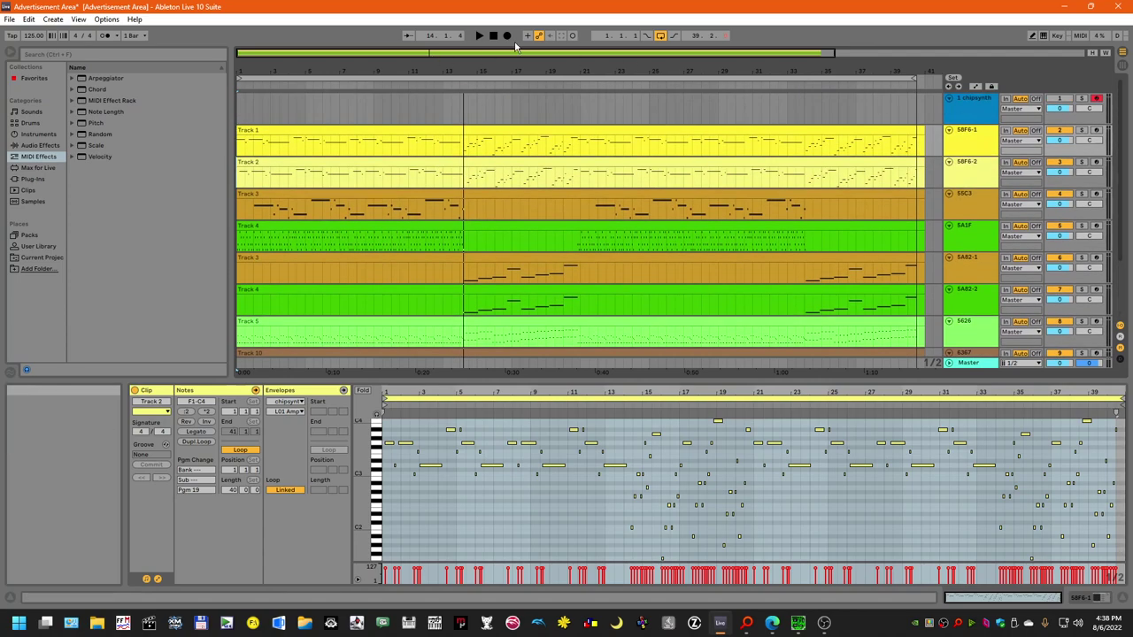
# - Play the full arrangement from the song start, fit all track heights into the view during playback, and stop it
pyautogui.click(494, 35)
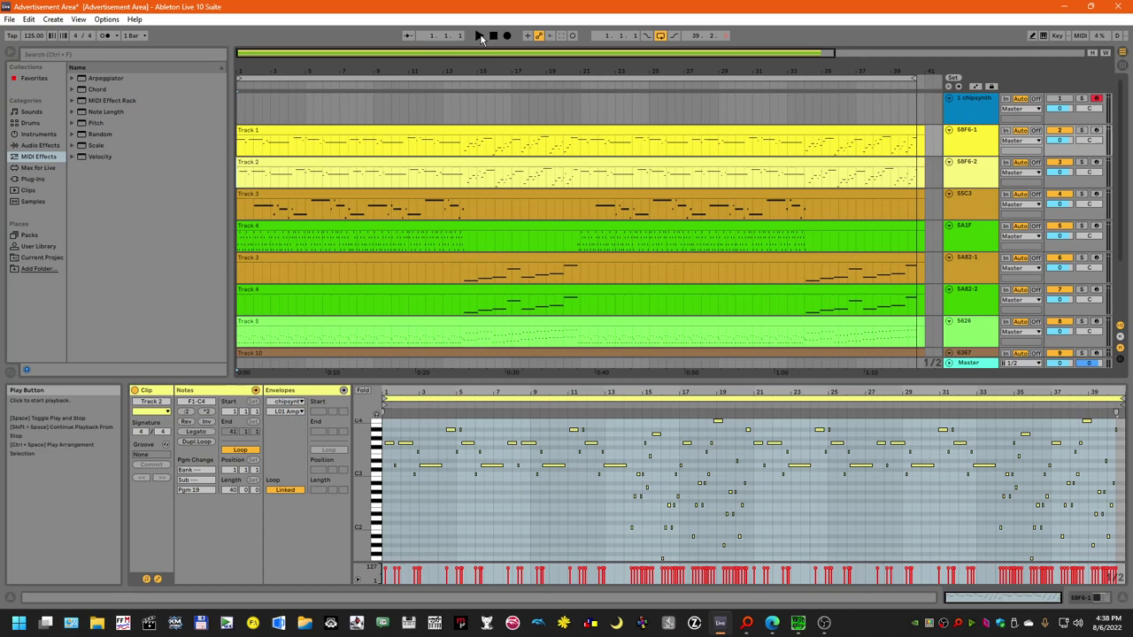
pyautogui.click(479, 36)
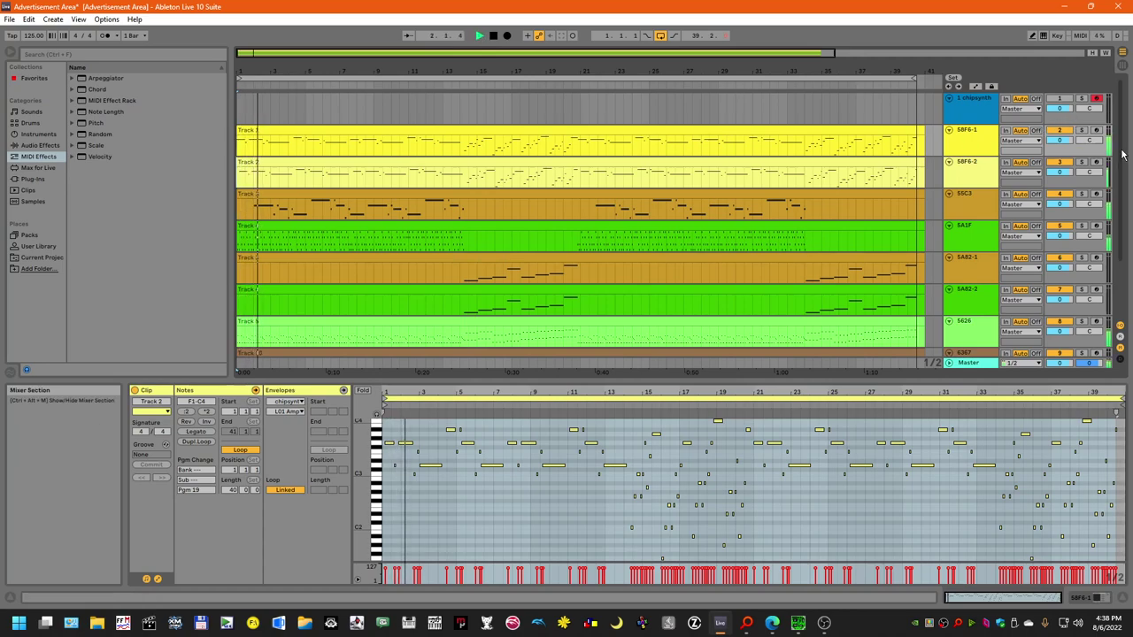
pyautogui.scroll(-3, 1124, 169)
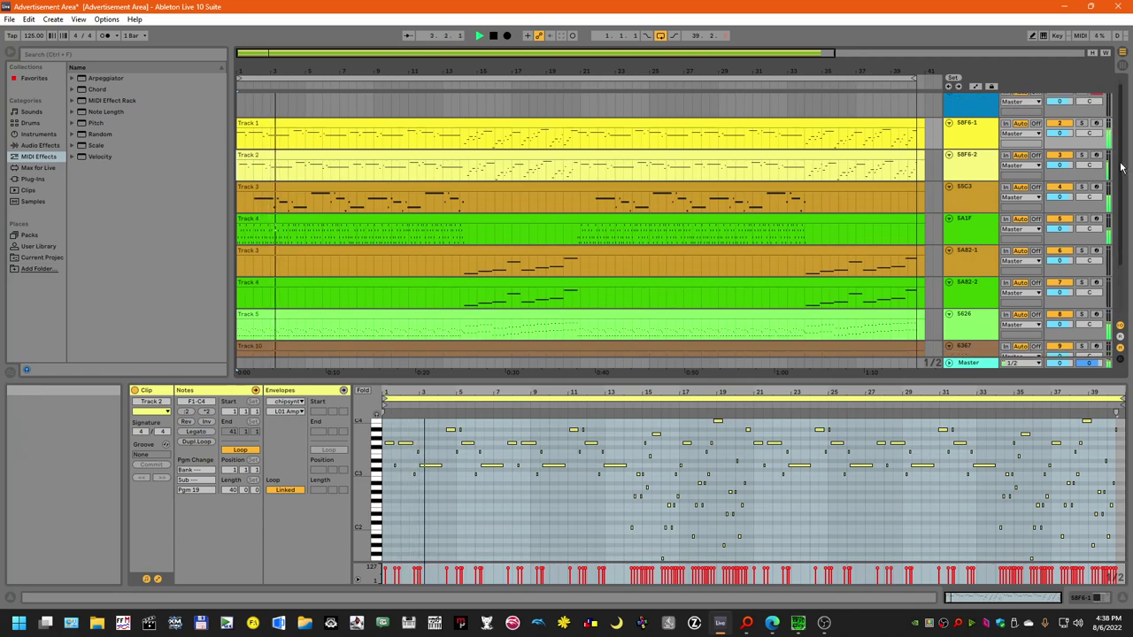
pyautogui.click(1092, 53)
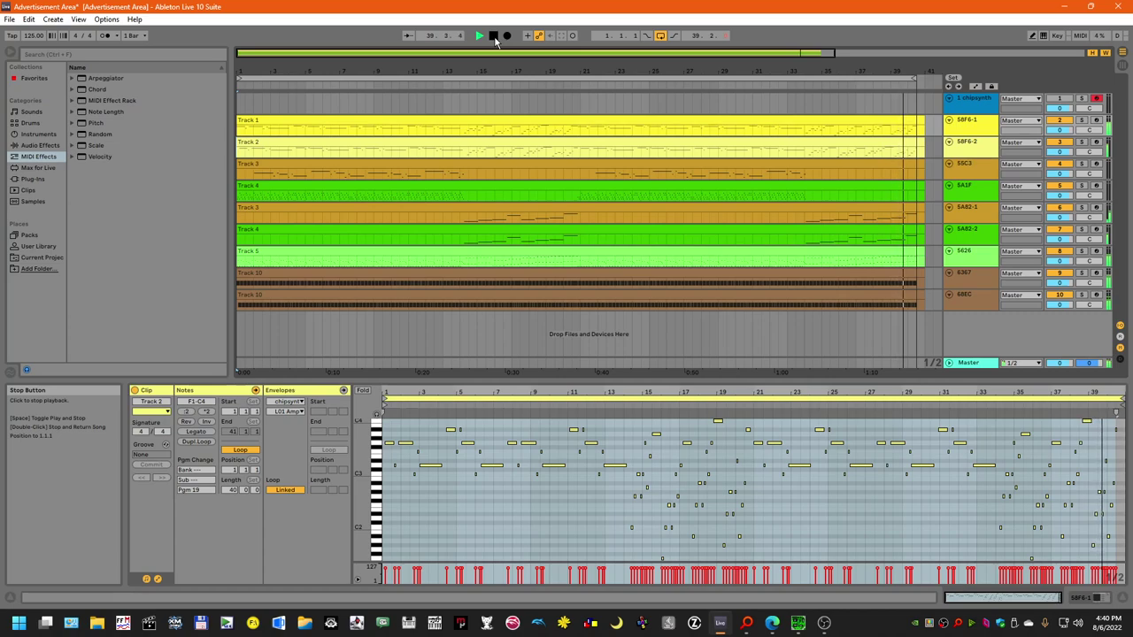
pyautogui.click(494, 37)
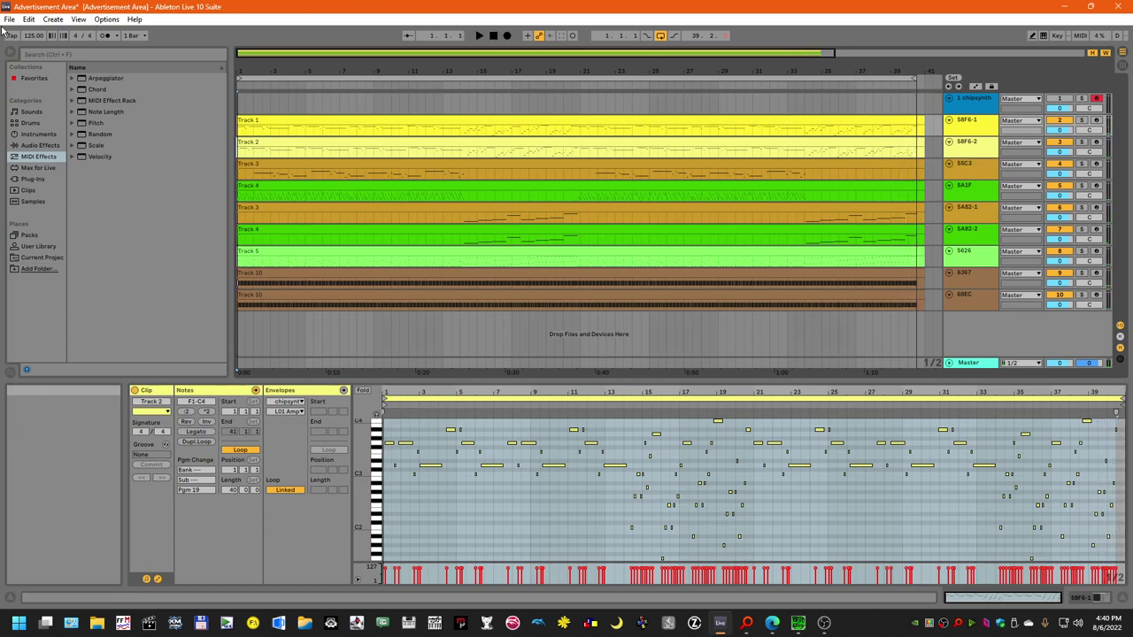
# - Save the Advertisement Area set and open the recent set deep core.als
pyautogui.click(8, 20)
pyautogui.click(8, 22)
pyautogui.click(8, 21)
pyautogui.moveTo(79, 64)
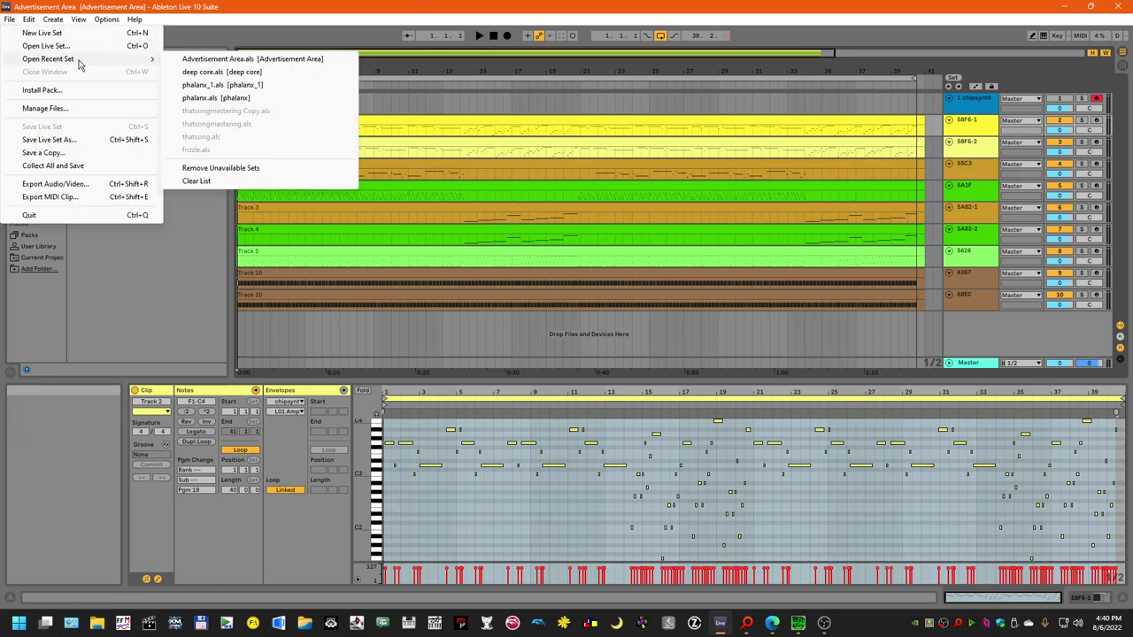
pyautogui.click(261, 73)
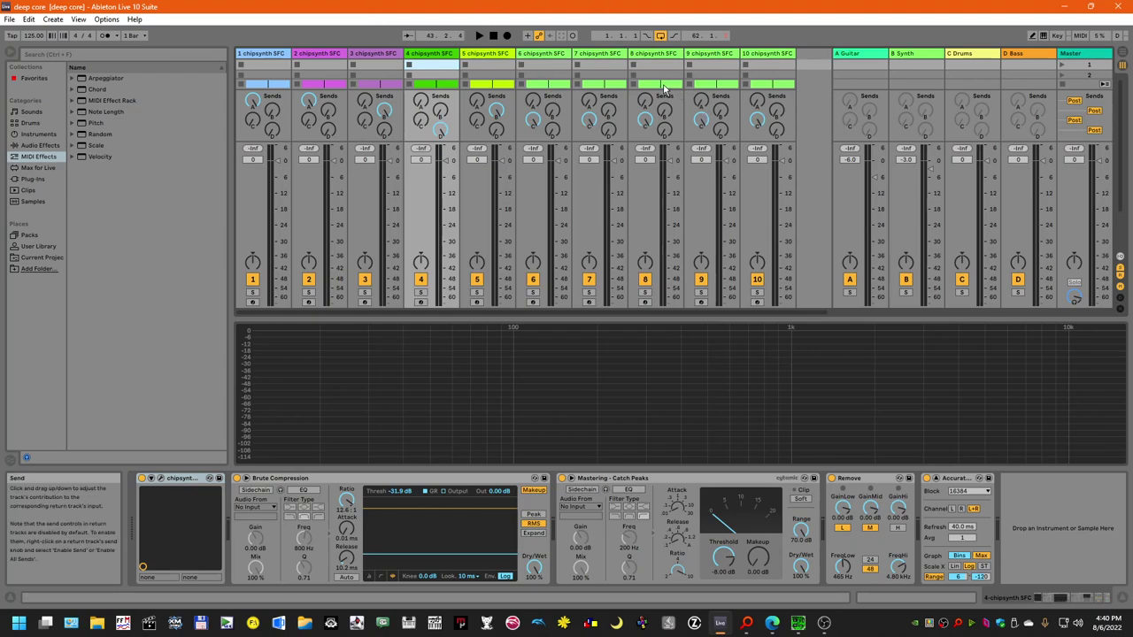
# - Show the deep core set in the Arrangement View, fit its height and width, and look through its tracks
pyautogui.click(1123, 51)
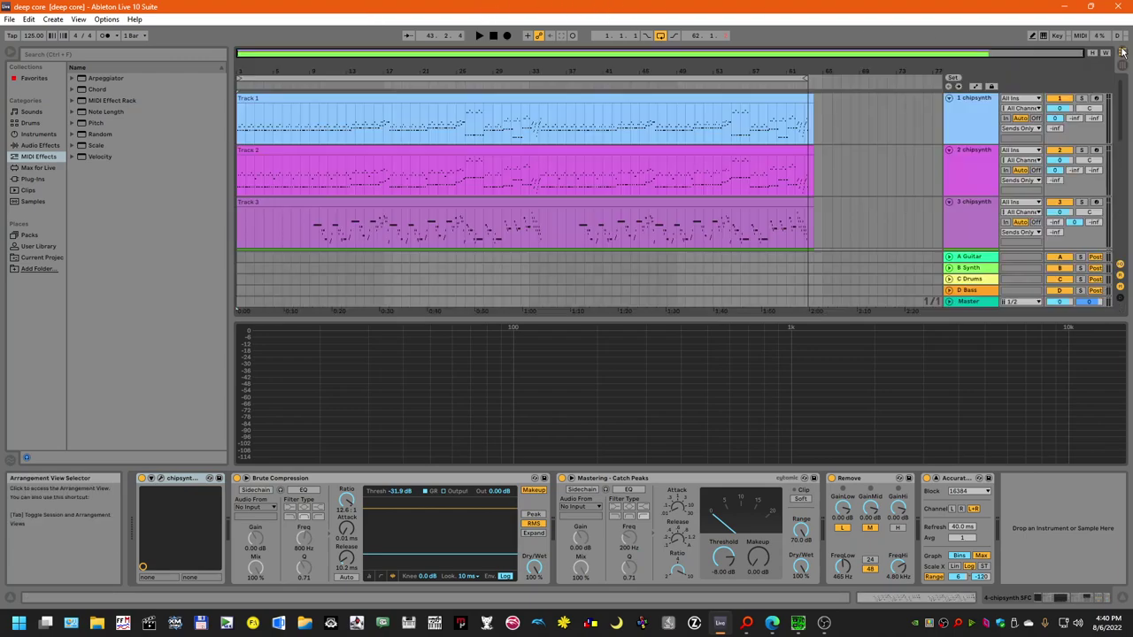
pyautogui.click(1093, 54)
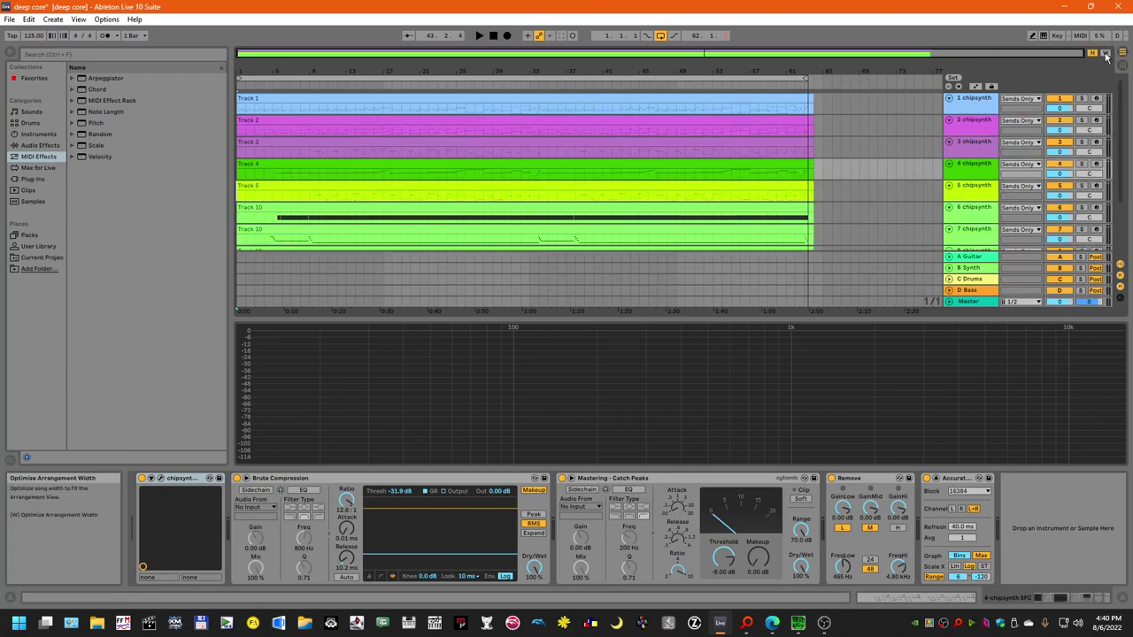
pyautogui.click(1105, 54)
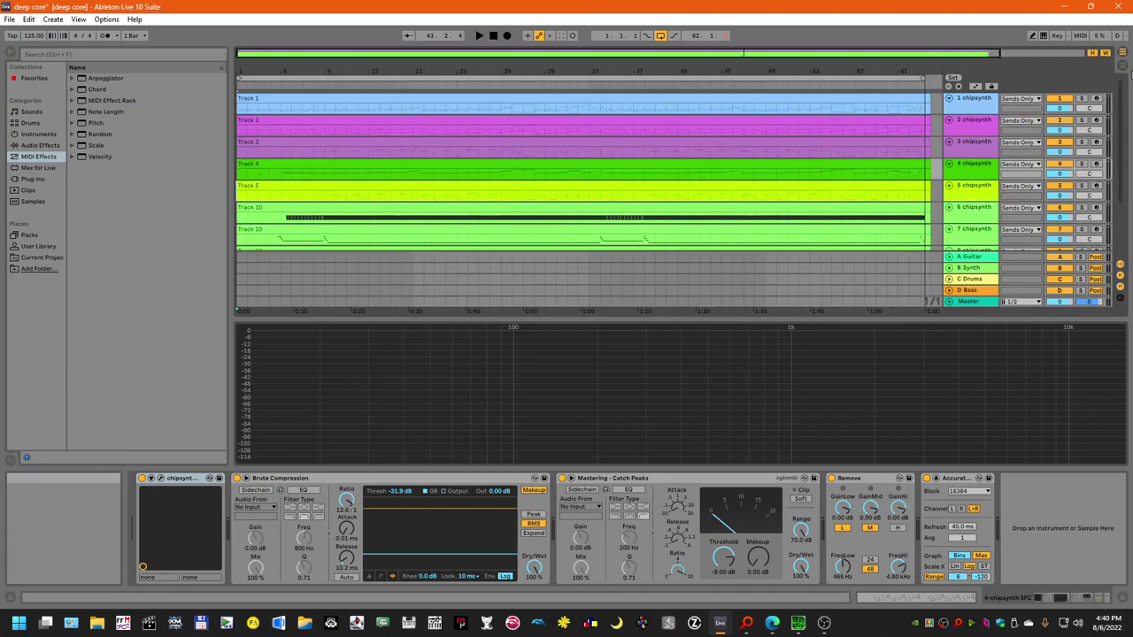
pyautogui.scroll(-3, 1121, 92)
pyautogui.scroll(3, 1121, 88)
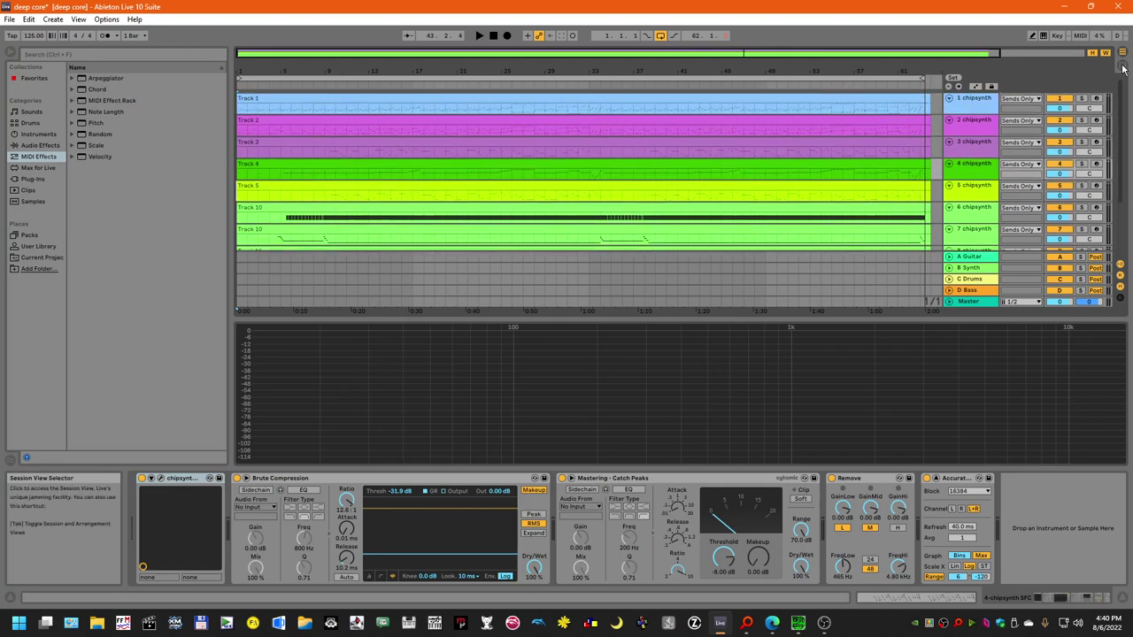
pyautogui.scroll(-3, 1123, 86)
pyautogui.scroll(3, 1127, 84)
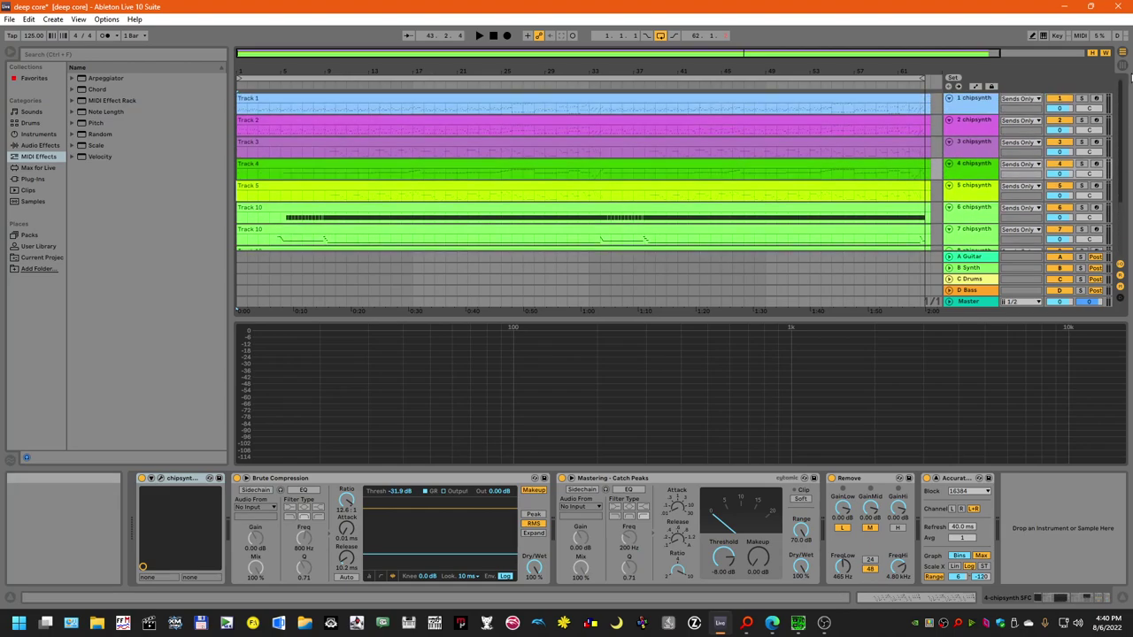
# - Play deep core from the song start in the Session View, show the Master track's effects, and stop playback
pyautogui.click(1124, 68)
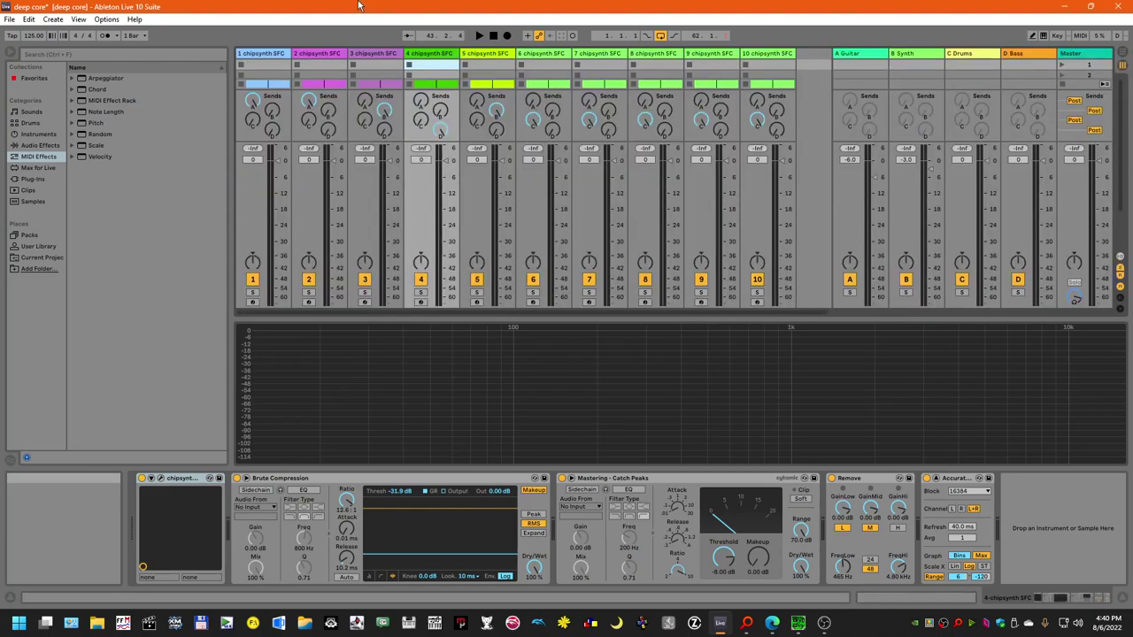
pyautogui.click(492, 37)
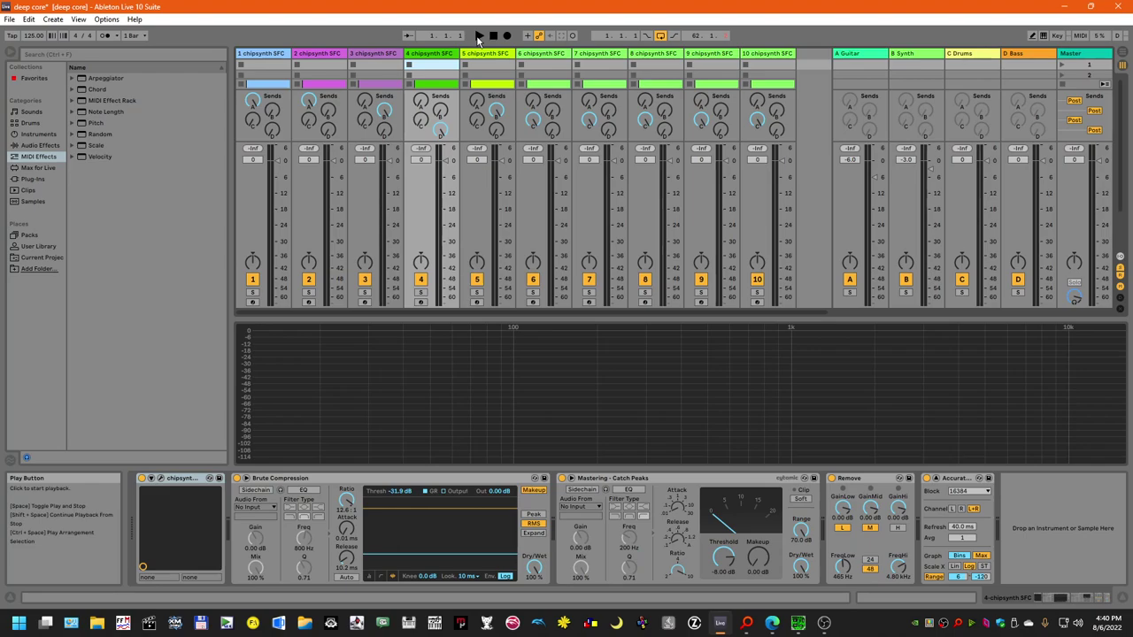
pyautogui.click(478, 37)
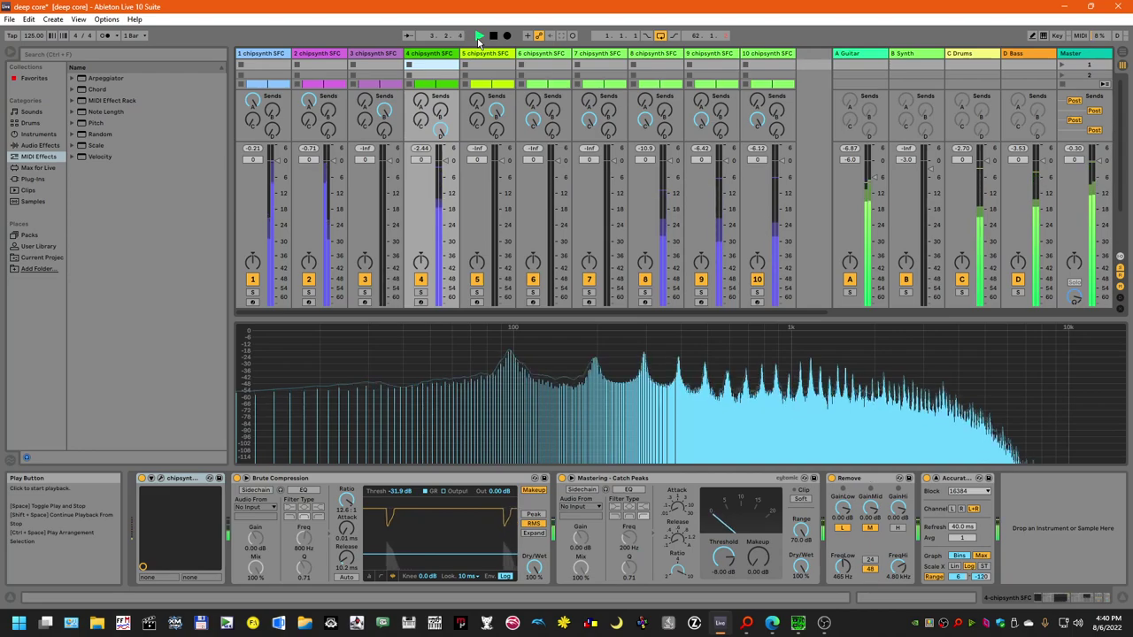
pyautogui.click(1071, 53)
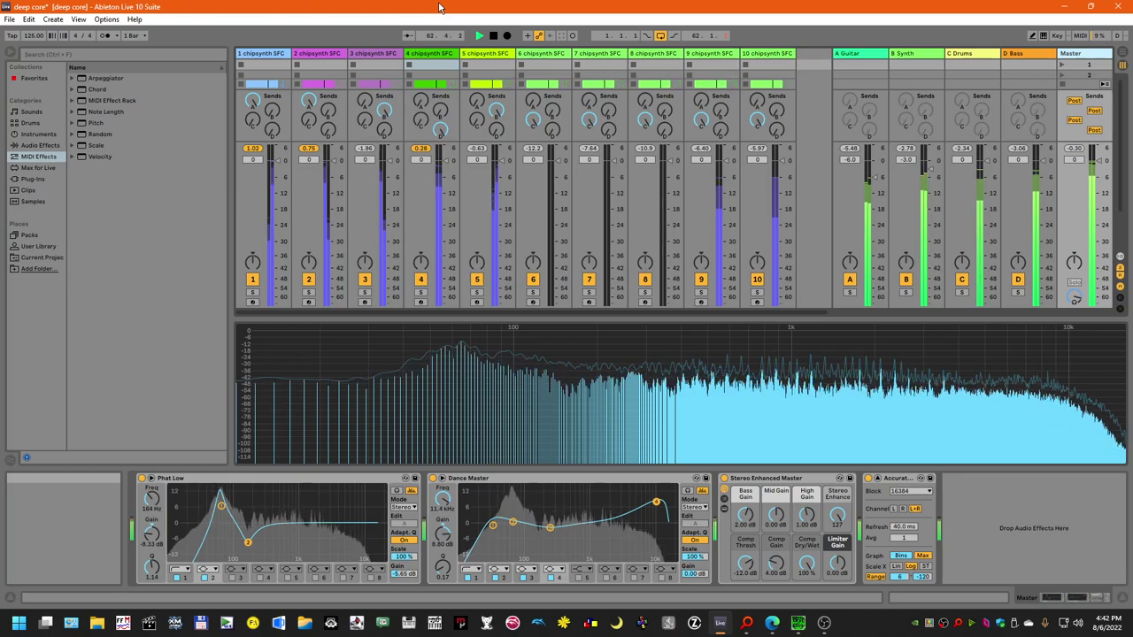
pyautogui.click(496, 36)
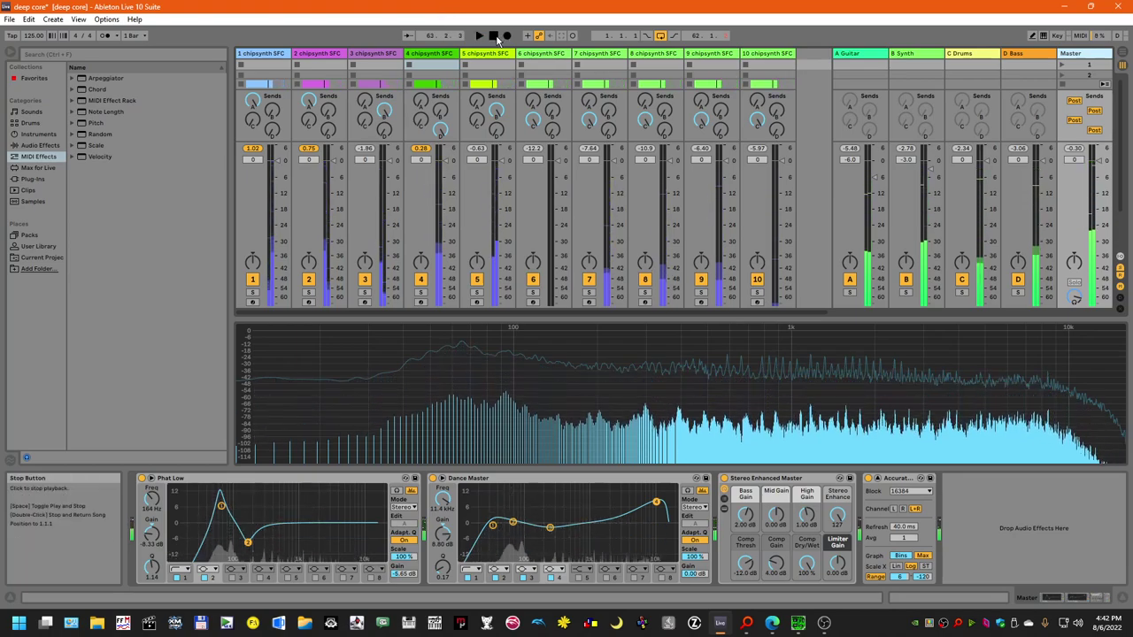